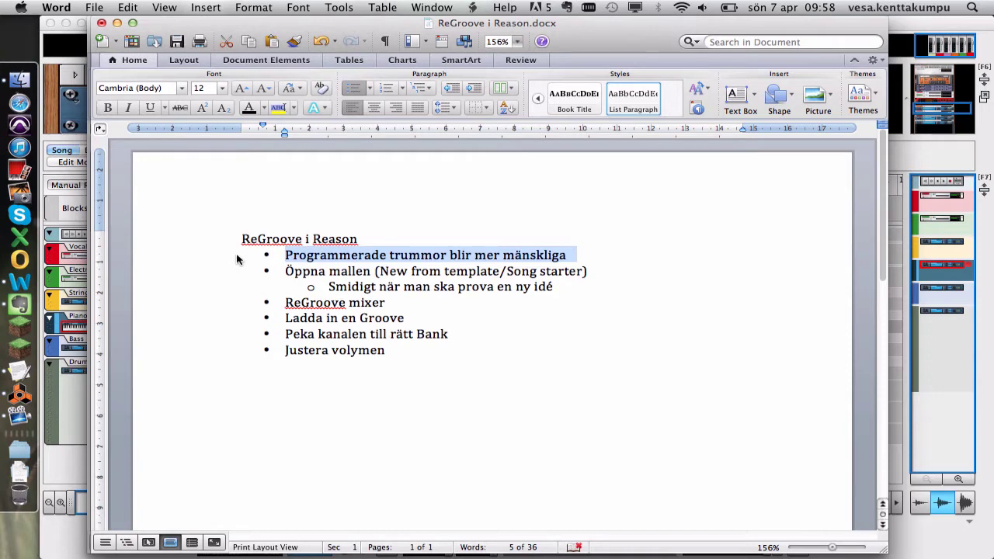
- Highlight the template bullet and its sub-bullet in the outline, and switch to Reason to create a new song from the Song Starter template
click(230, 275)
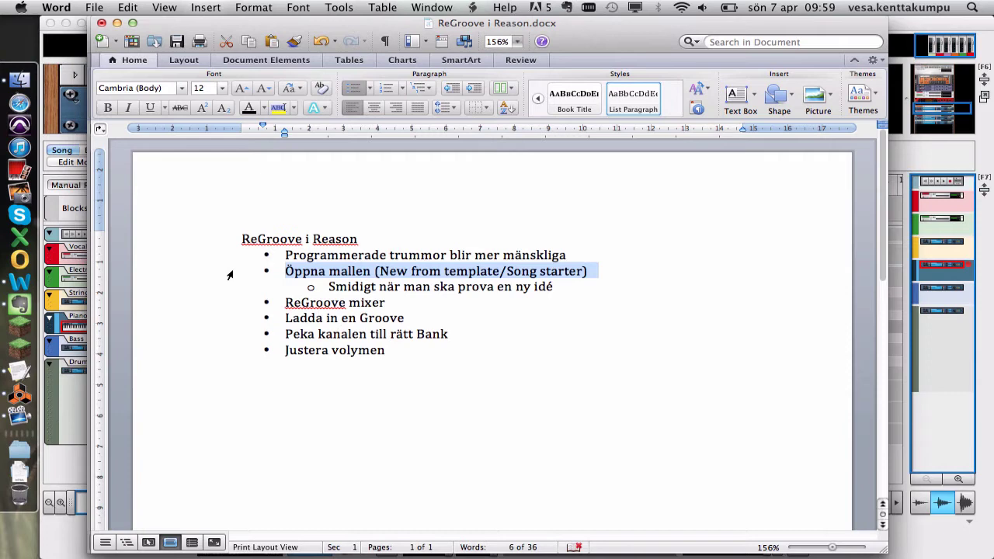
click(218, 287)
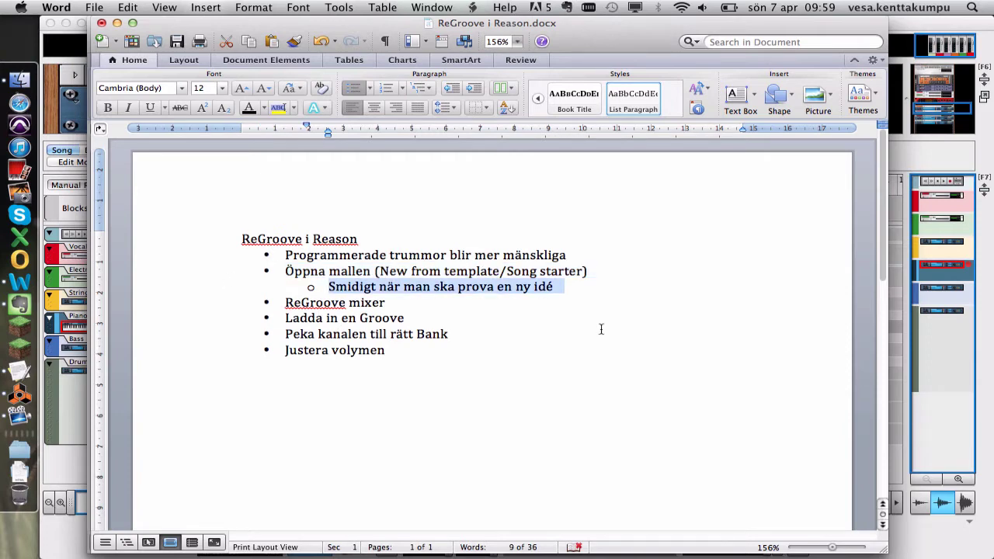
click(19, 393)
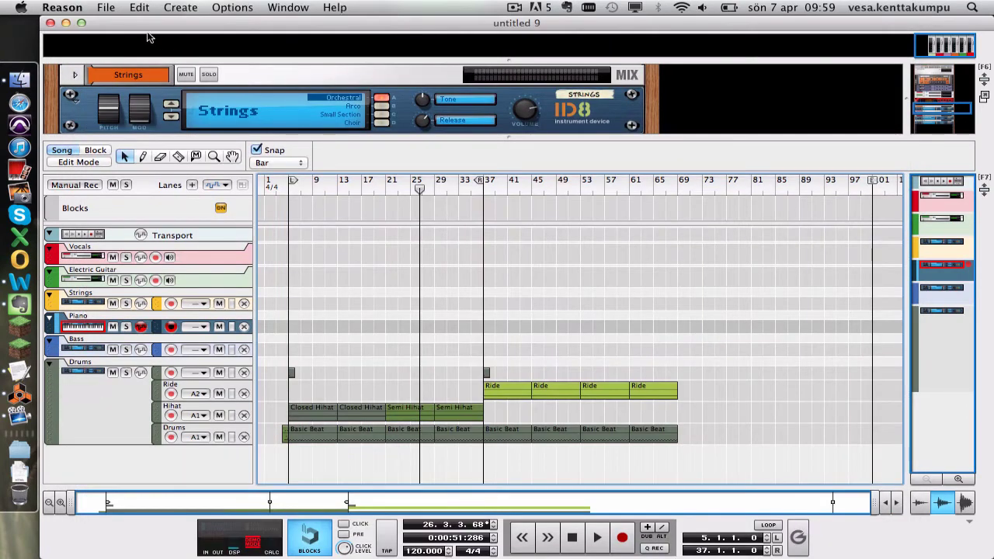
click(107, 8)
mouse_move(119, 43)
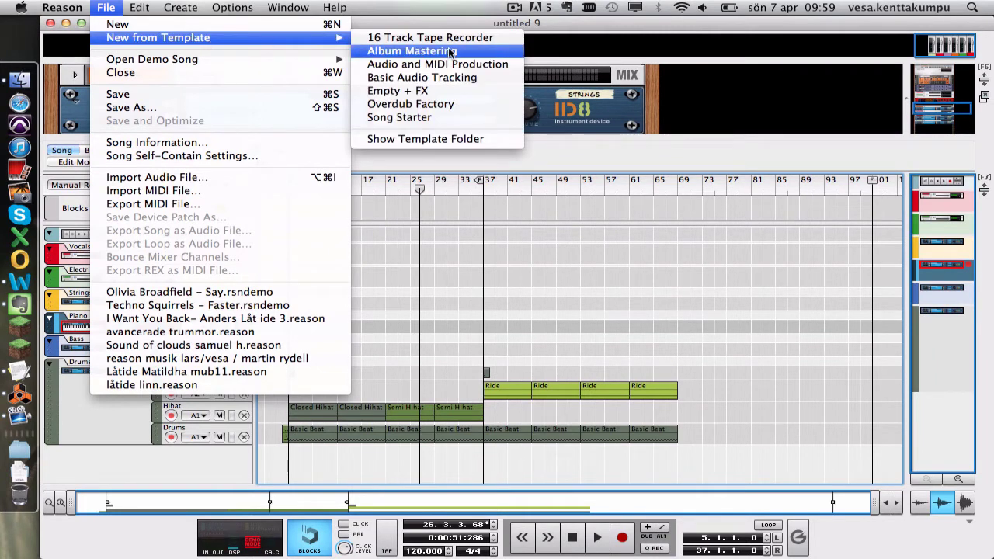
click(444, 117)
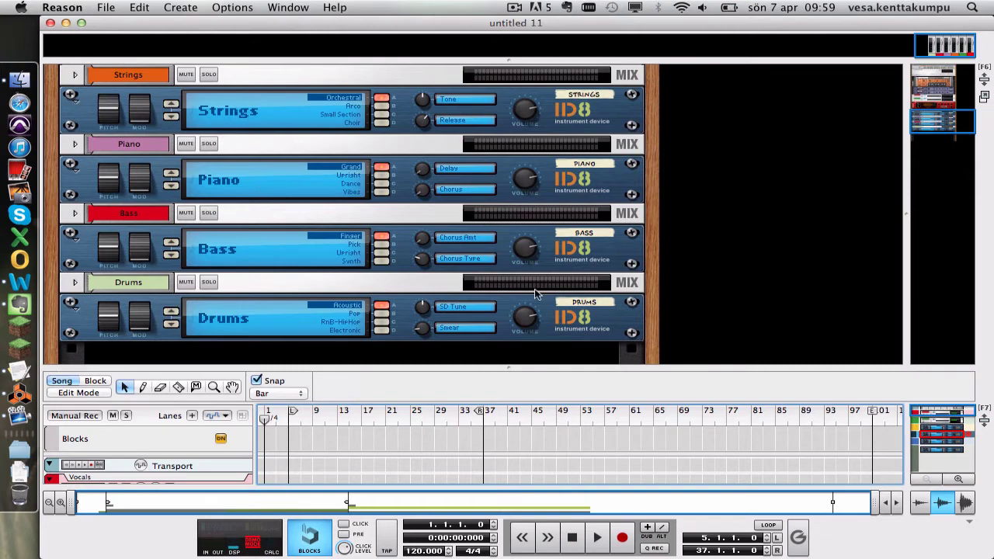
- Look through the rack devices and enlarge the sequencer area to show all the tracks
scroll(629, 181, up, 1)
scroll(630, 181, up, 3)
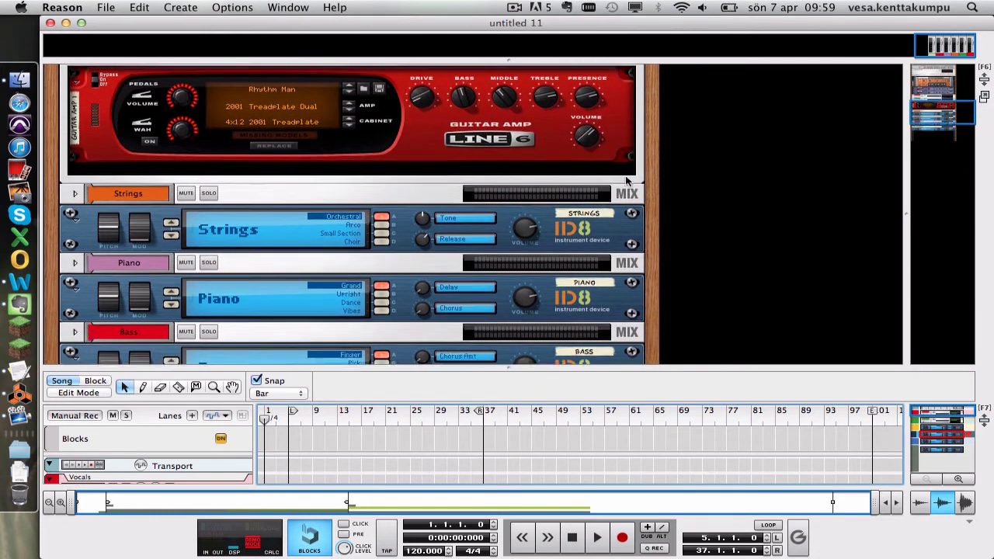
scroll(627, 182, down, 3)
drag(591, 363, 589, 138)
- Collapse the Vocals and Electric Guitar tracks in the sequencer
click(183, 250)
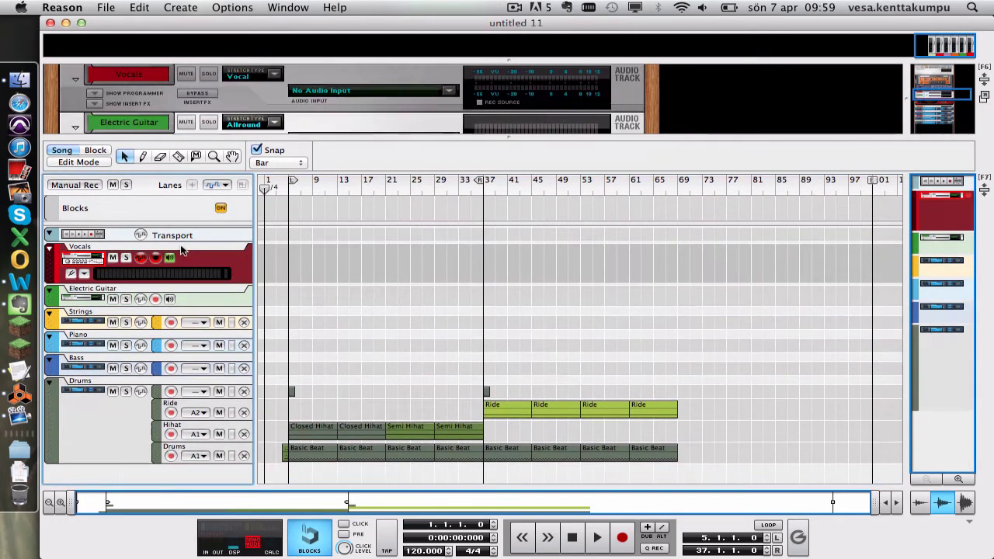
click(50, 247)
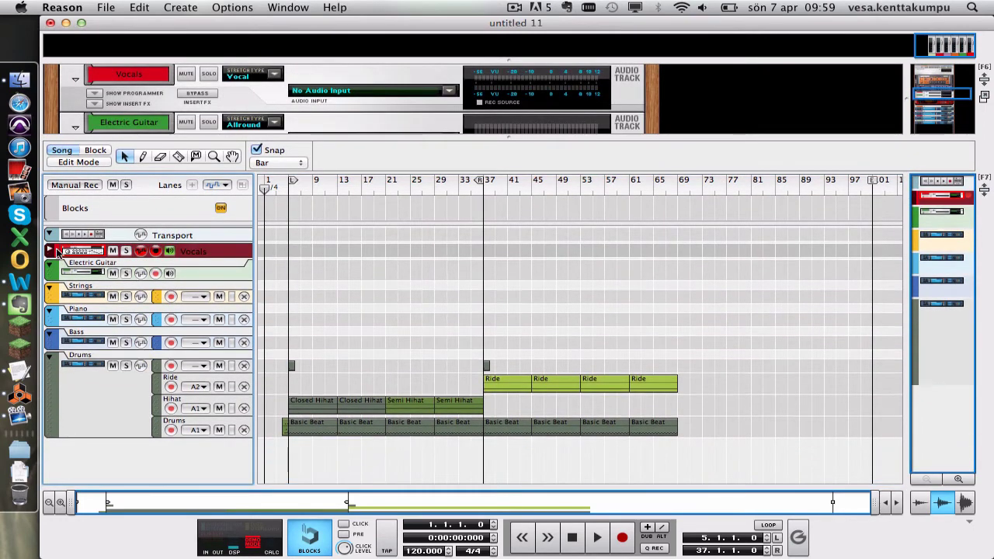
click(94, 268)
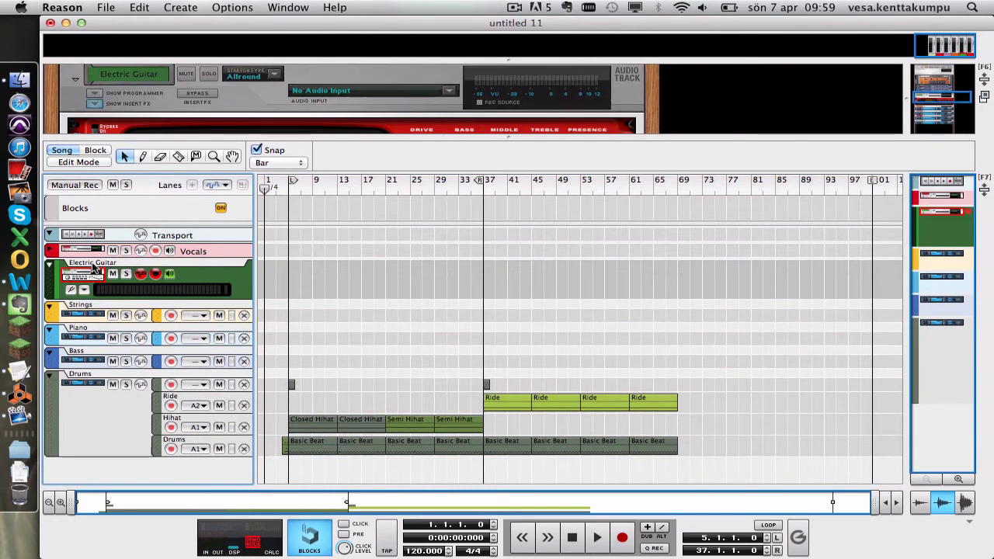
click(49, 265)
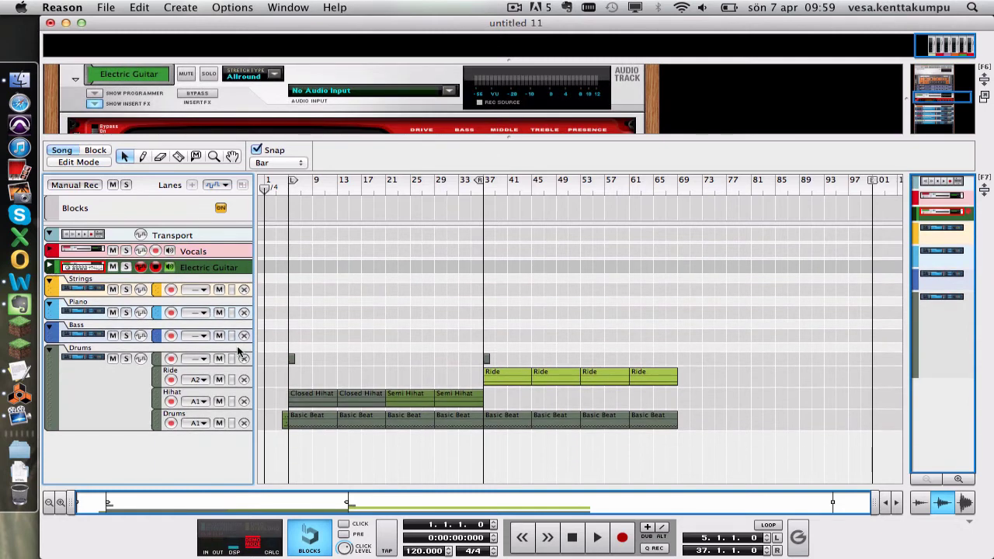
- Play the drum pattern from bar 5 and select the first Closed Hihat clip
click(386, 190)
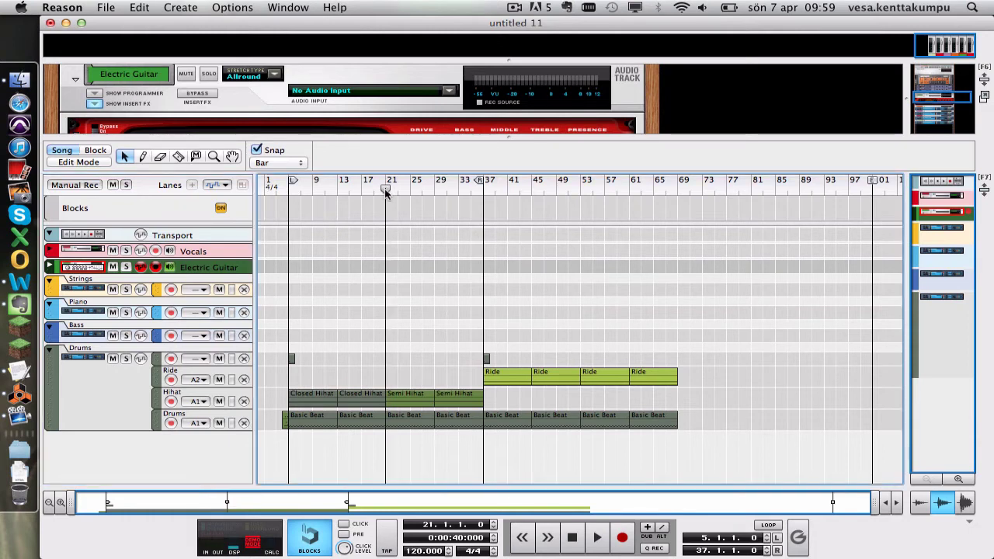
click(289, 191)
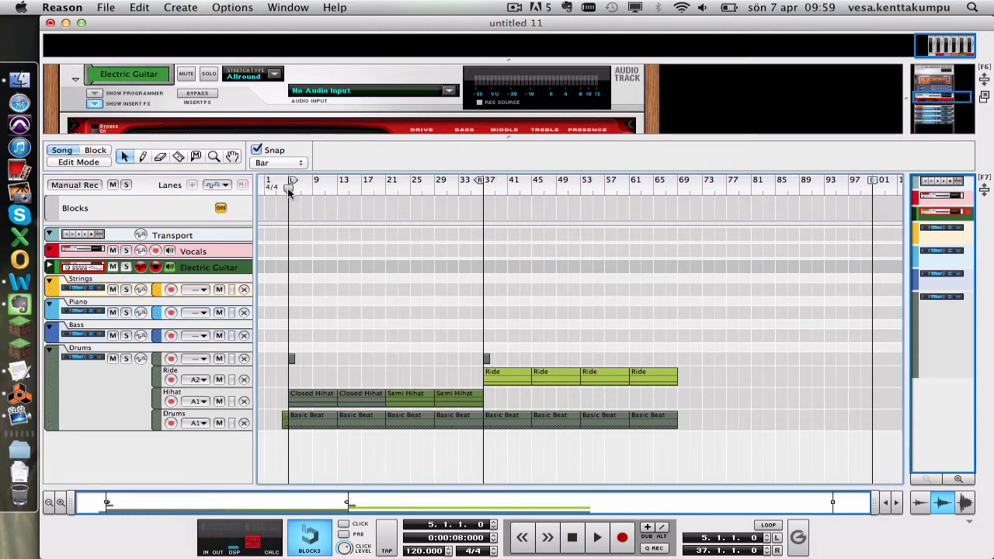
key(space)
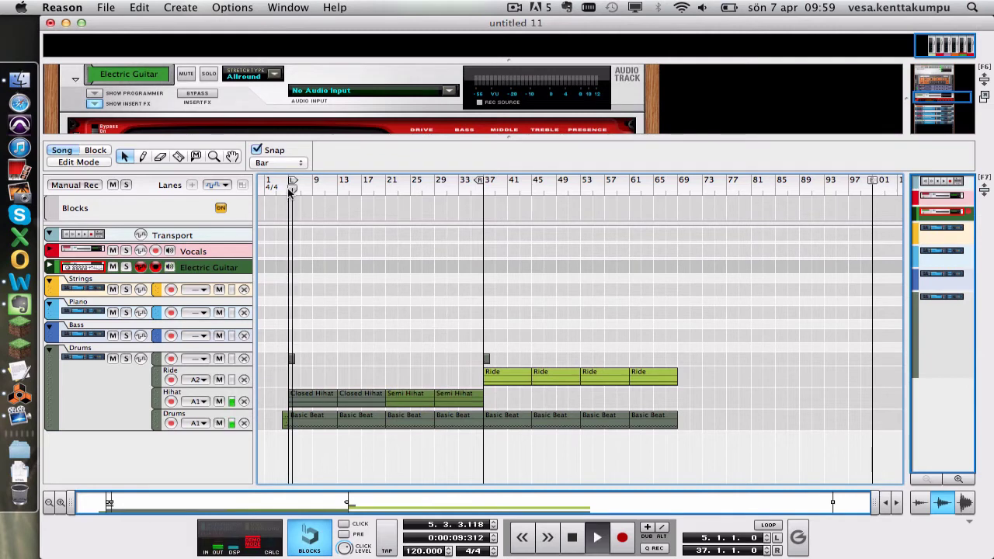
click(327, 395)
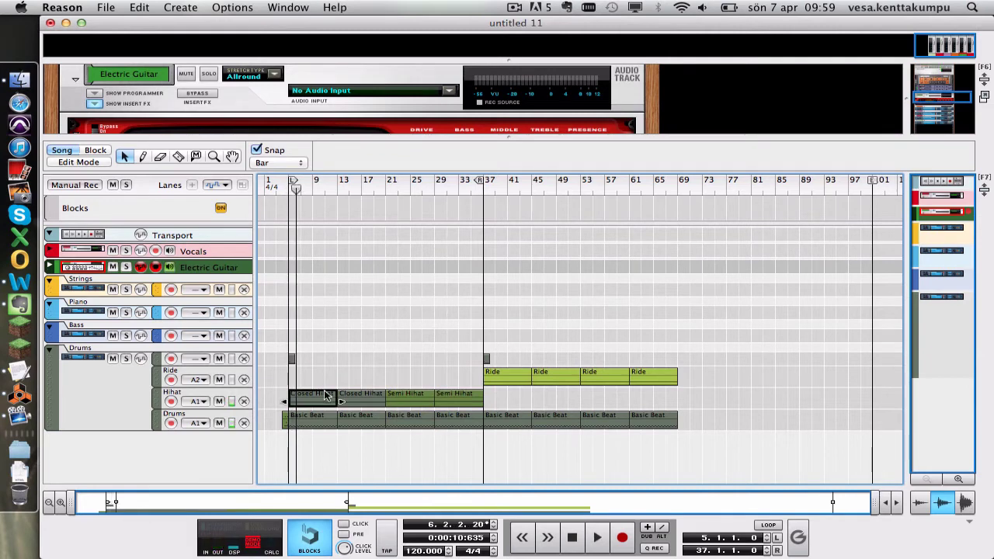
- Audition the Semi Hihat section from bar 21 and the Ride section from bar 37
click(385, 187)
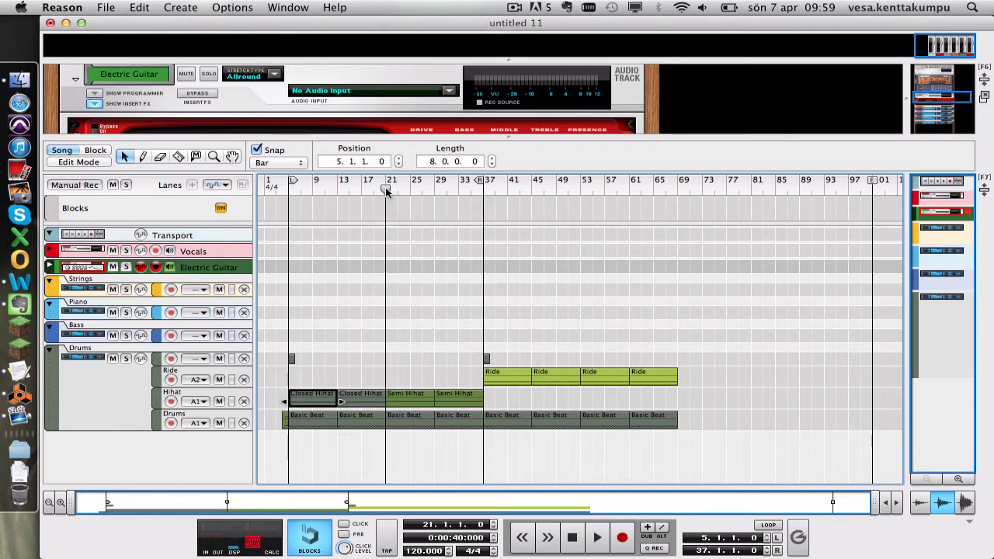
key(space)
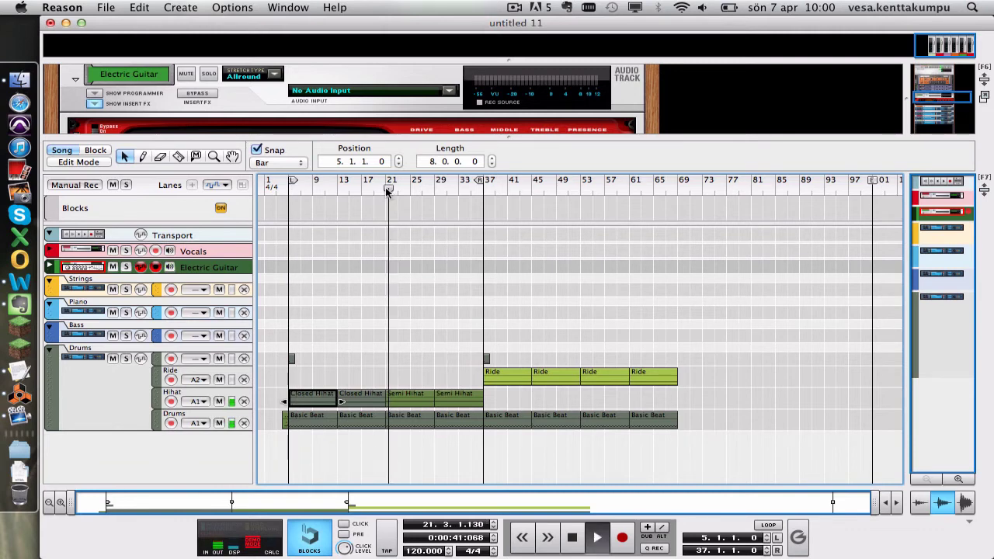
key(space)
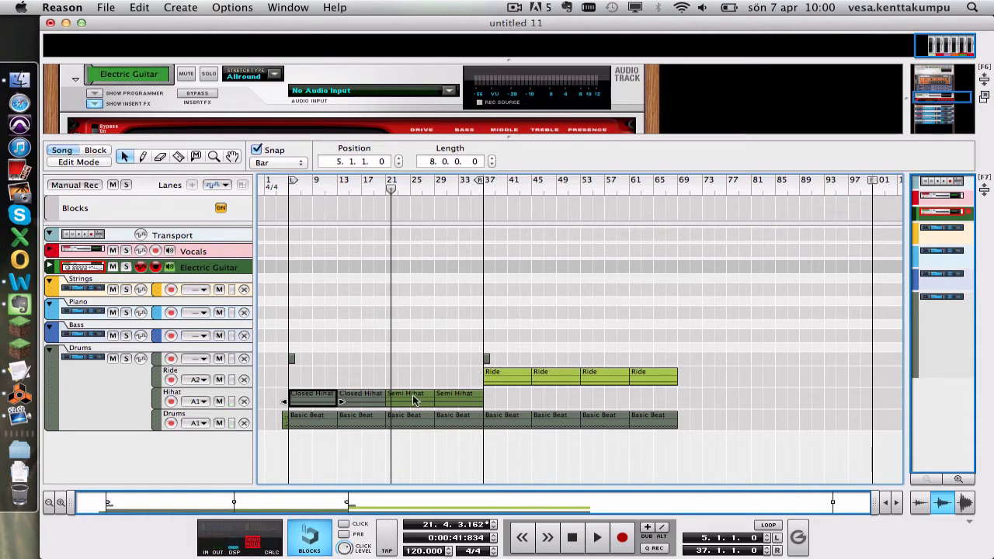
click(483, 194)
key(space)
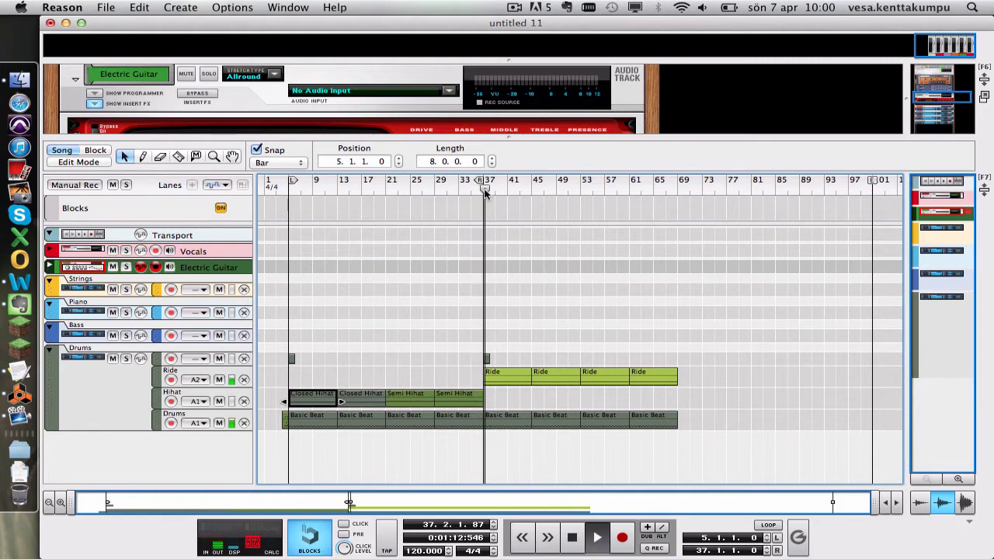
key(space)
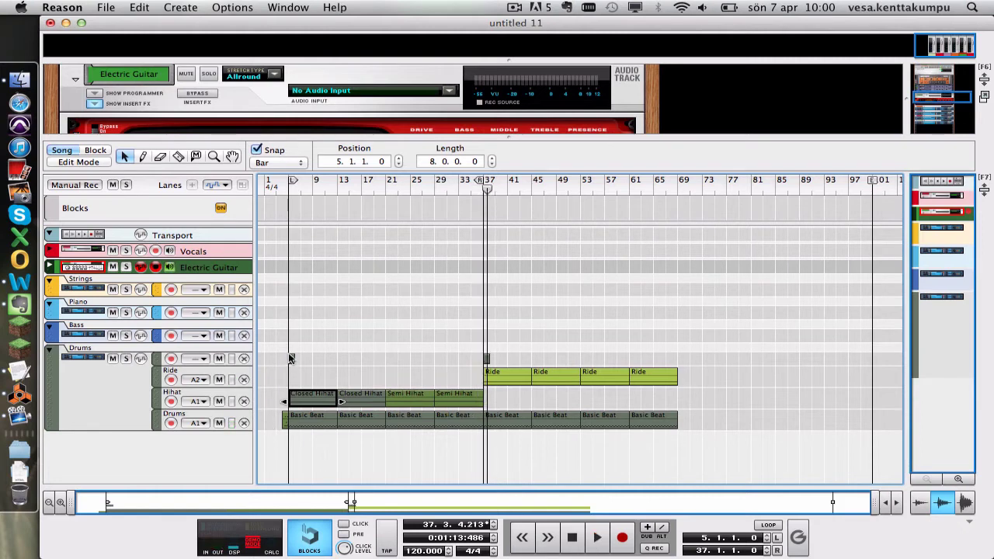
- Inspect the short drum clips at bars 5 and 37 and the last Ride and Basic Beat clips, and clear the selection
click(292, 359)
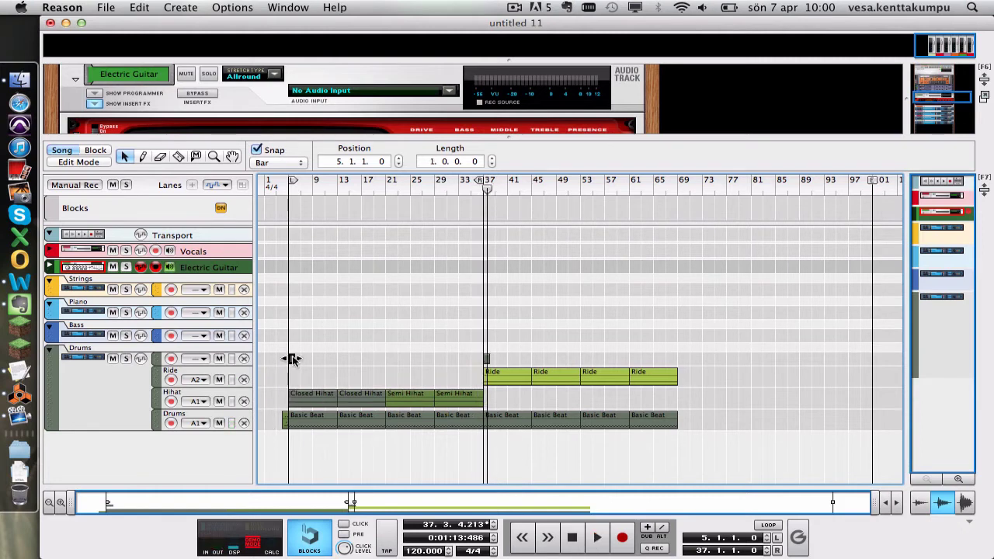
click(486, 359)
drag(709, 354, 645, 430)
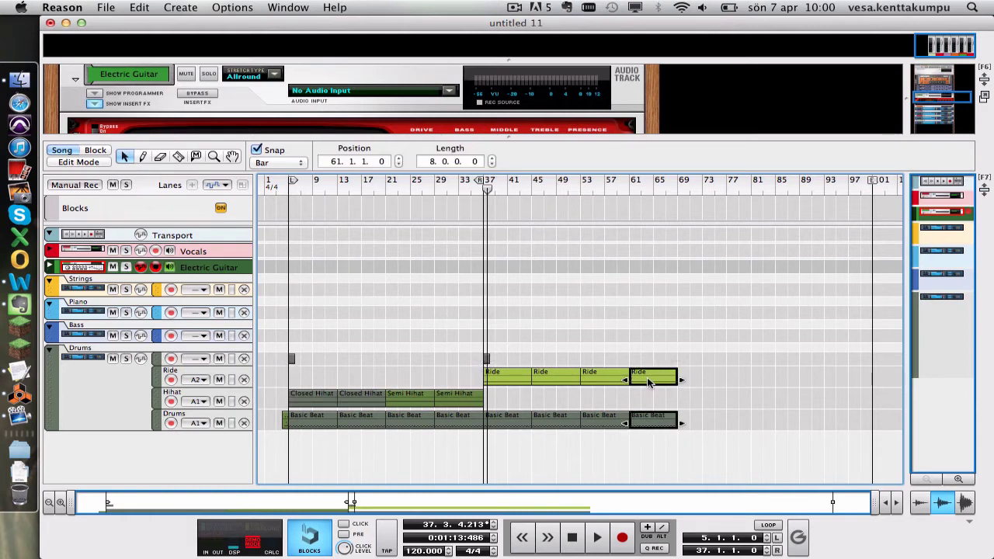
mouse_move(649, 380)
mouse_down()
mouse_move(666, 381)
mouse_move(647, 379)
mouse_up()
click(378, 334)
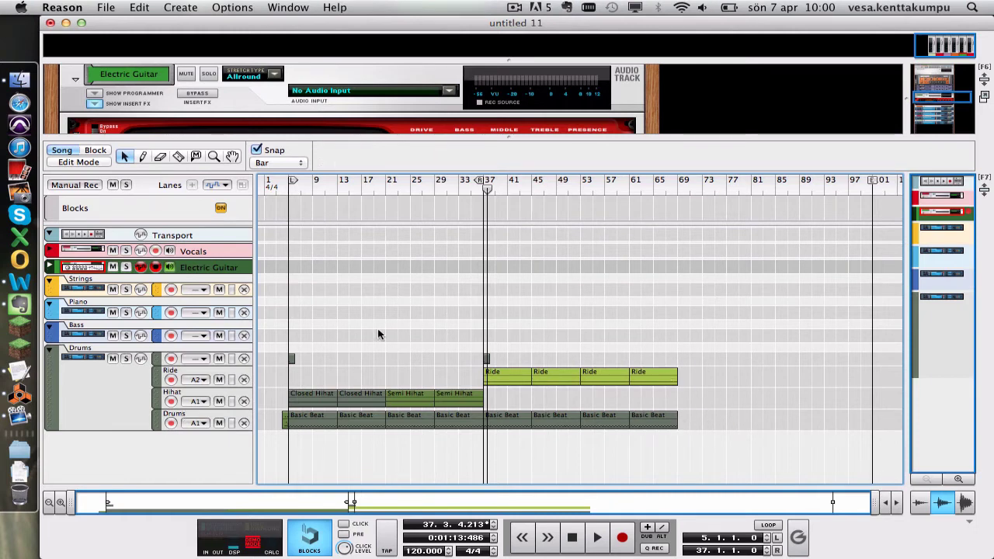
- Switch to Word to check the ReGroove mixer bullet in the outline, and return to Reason
key(super+Tab)
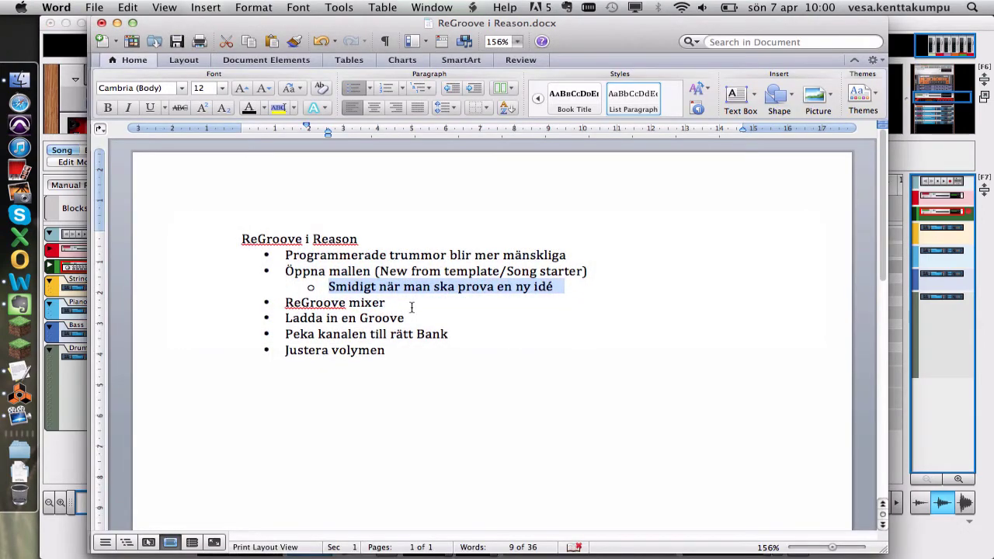
click(412, 308)
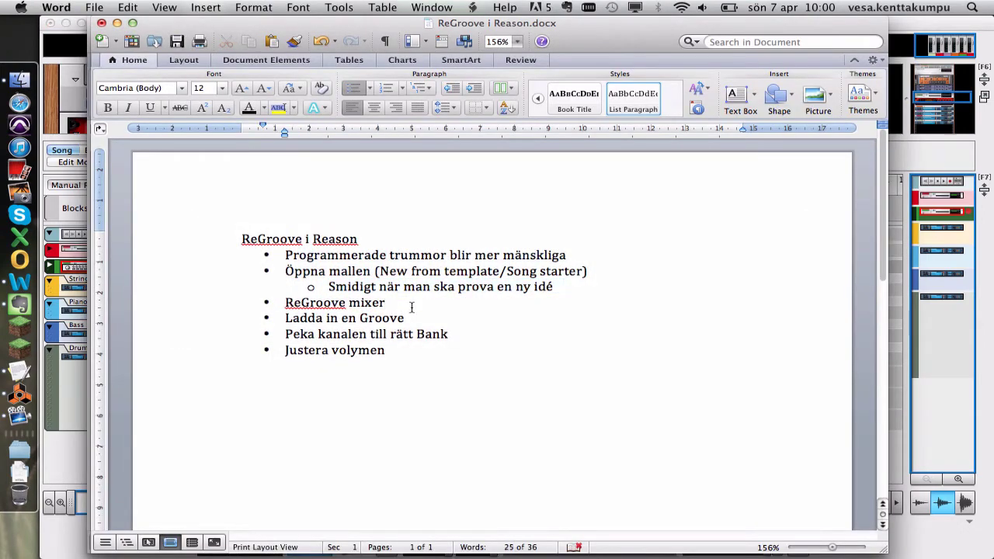
key(super+Tab)
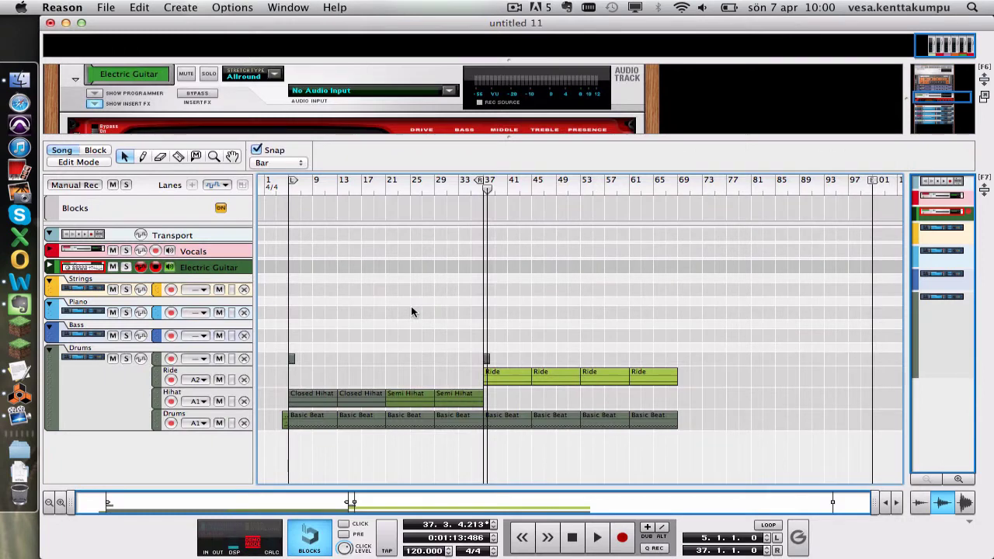
- Set the groove assignment of the Hihat and Drums lanes to No Channel
click(200, 404)
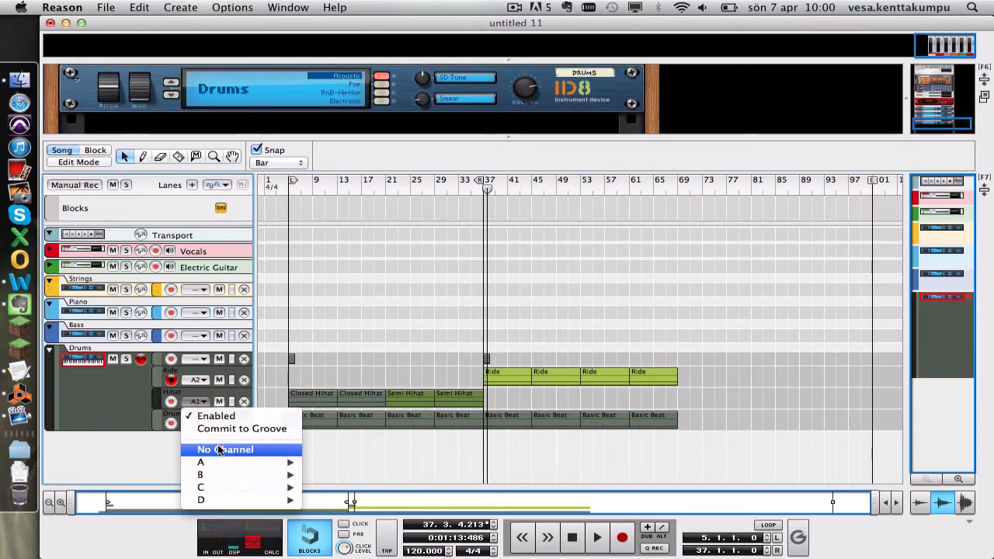
click(211, 448)
click(203, 424)
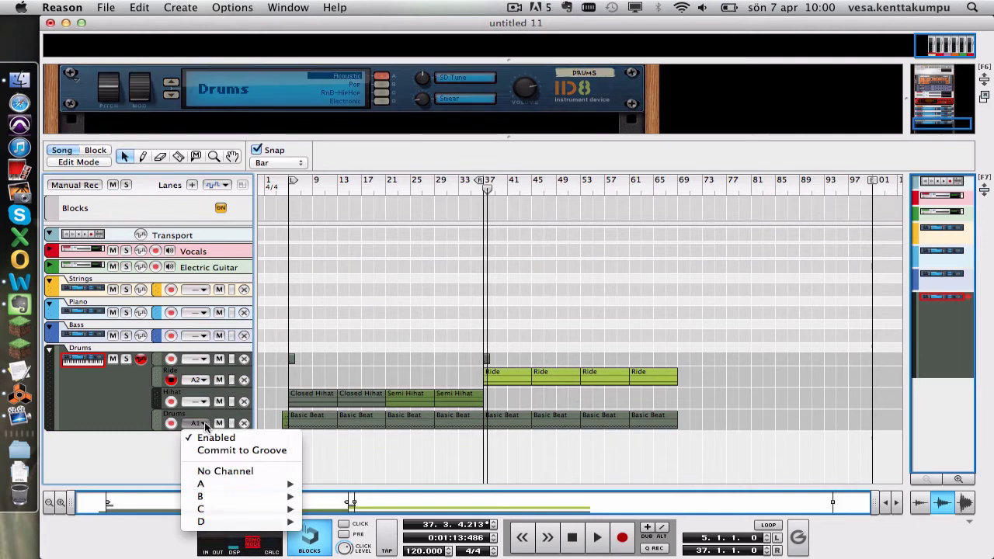
click(199, 466)
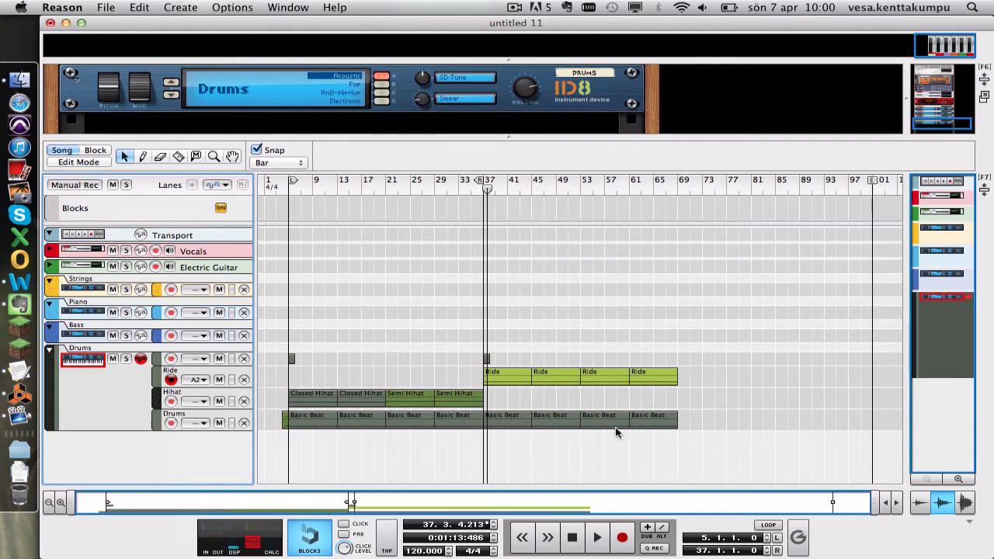
- Show the ReGroove Mixer and lower the groove amount fader of channel A1 close to its minimum
click(799, 537)
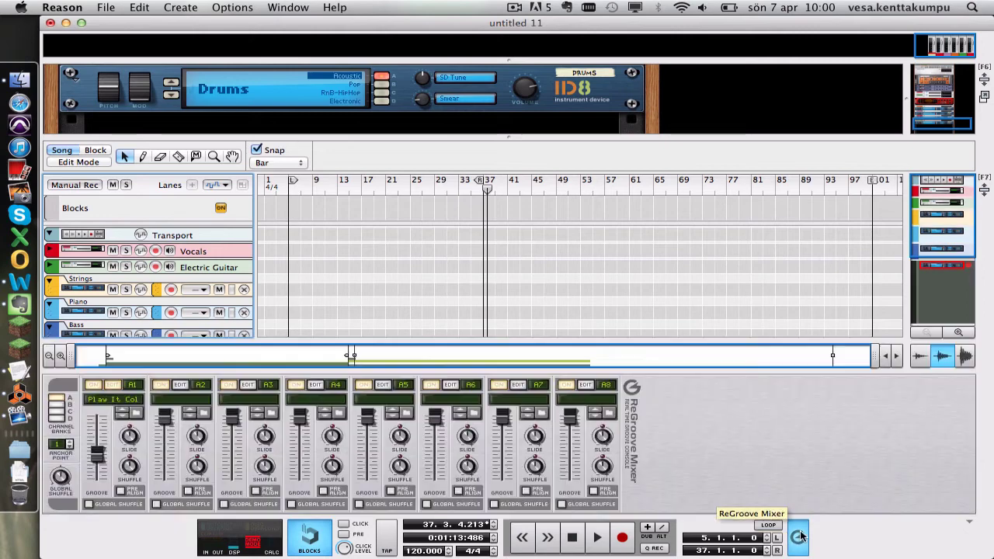
click(798, 537)
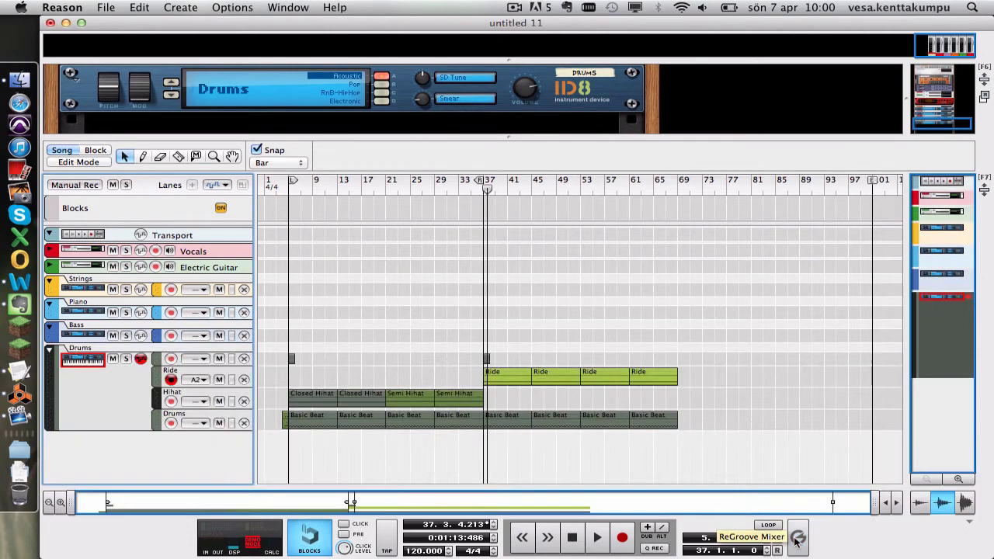
click(798, 537)
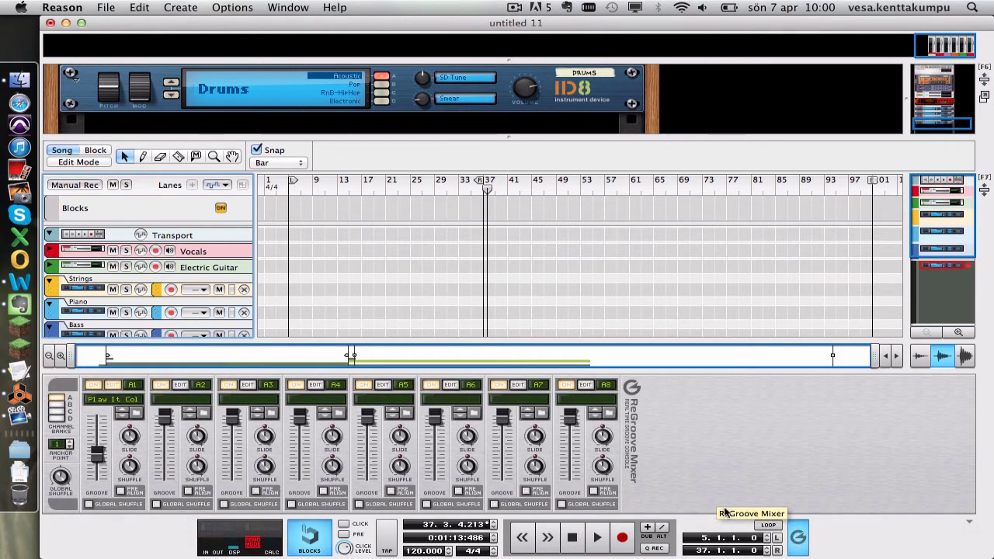
mouse_move(99, 460)
mouse_down()
mouse_move(96, 472)
mouse_move(97, 433)
mouse_move(94, 475)
mouse_up()
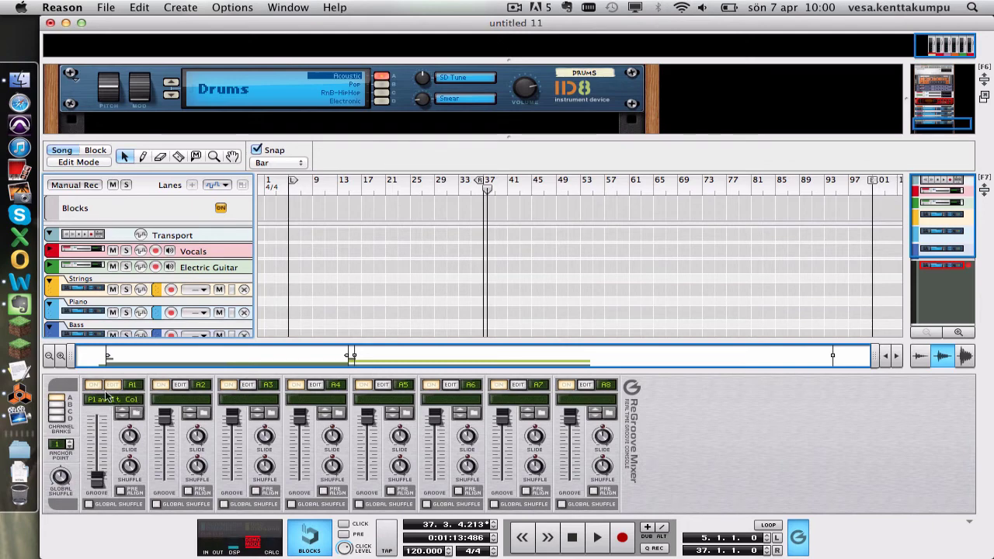
- Switch to Word to check the outline bullets on loading a groove and assigning the channel's bank, and return to Reason
key(super+Tab)
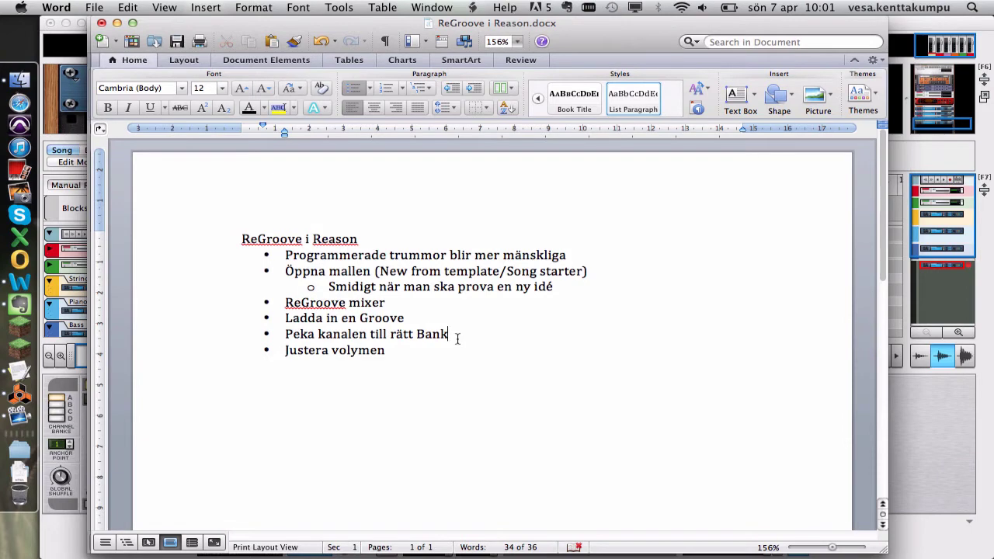
key(super+Tab)
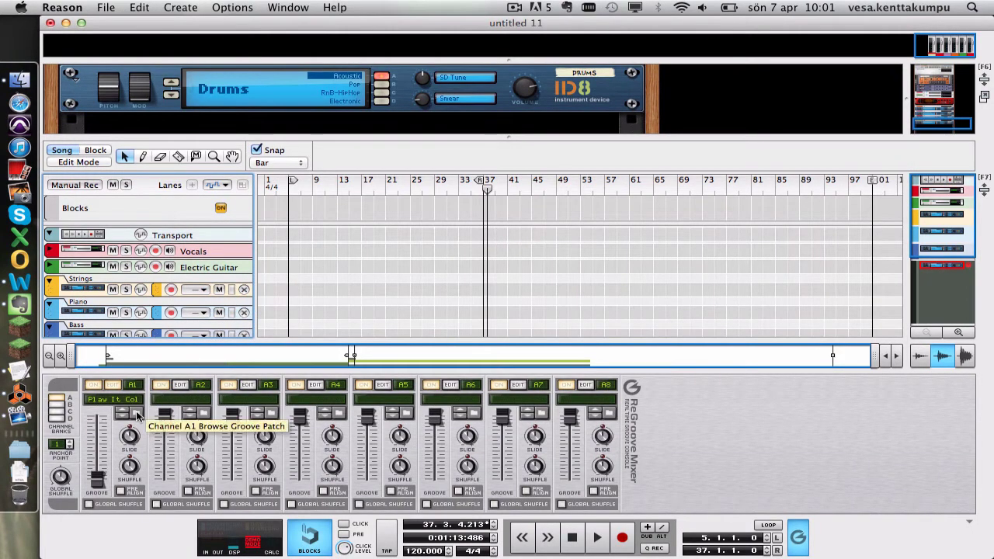
- Load Play It Cold.grov into groove channel A1 from Reason Factory Sound Bank > ReGroove Patches > Drummer > Pop-Rock
click(136, 416)
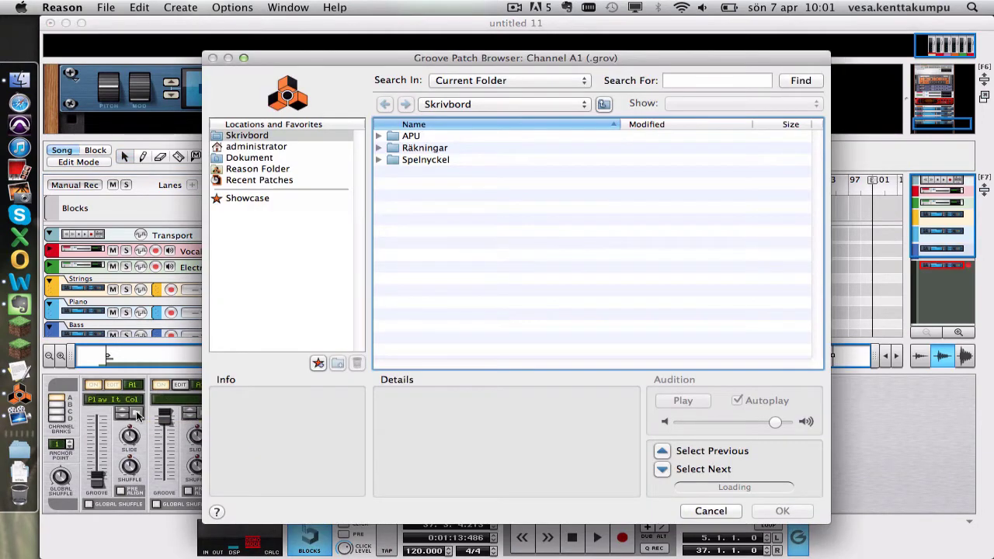
click(261, 170)
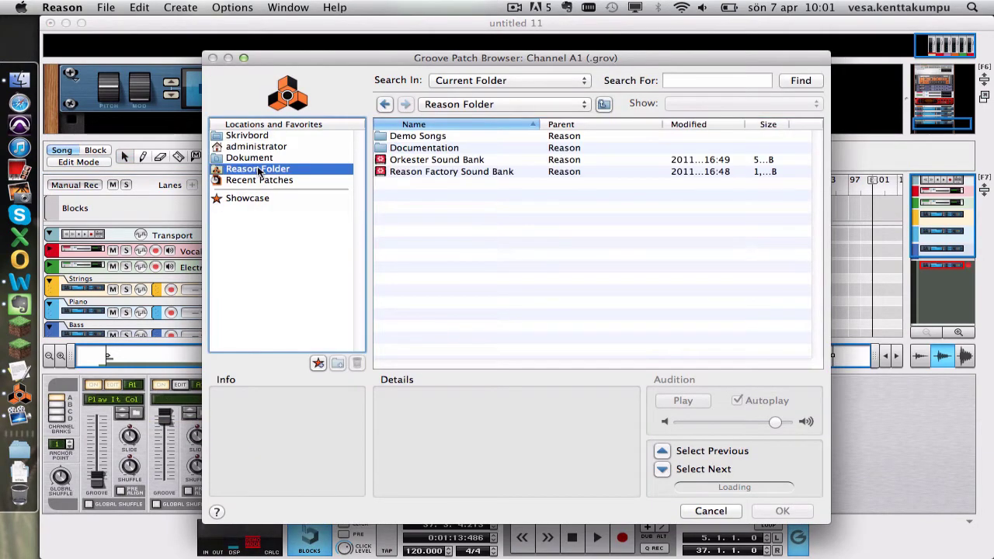
click(447, 173)
double_click(447, 173)
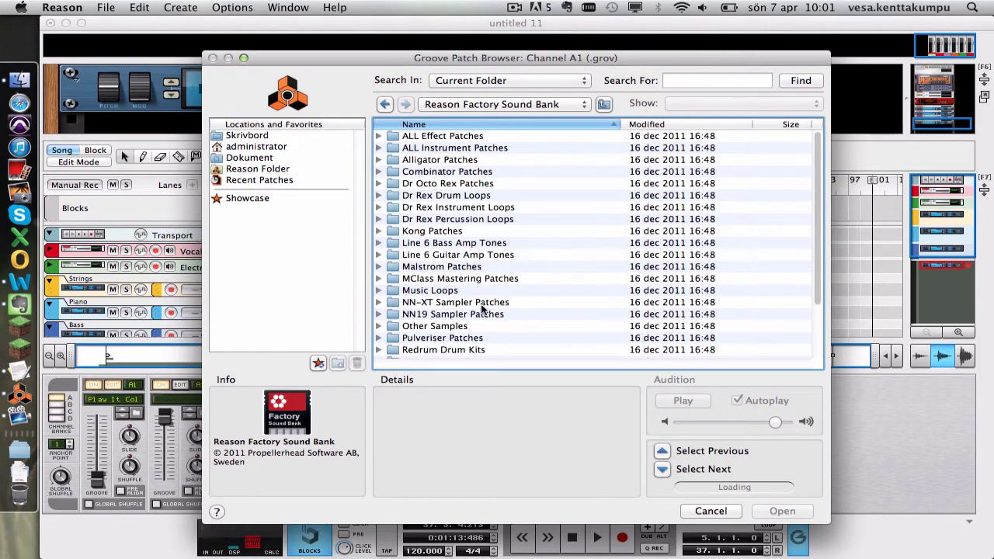
scroll(482, 309, down, 3)
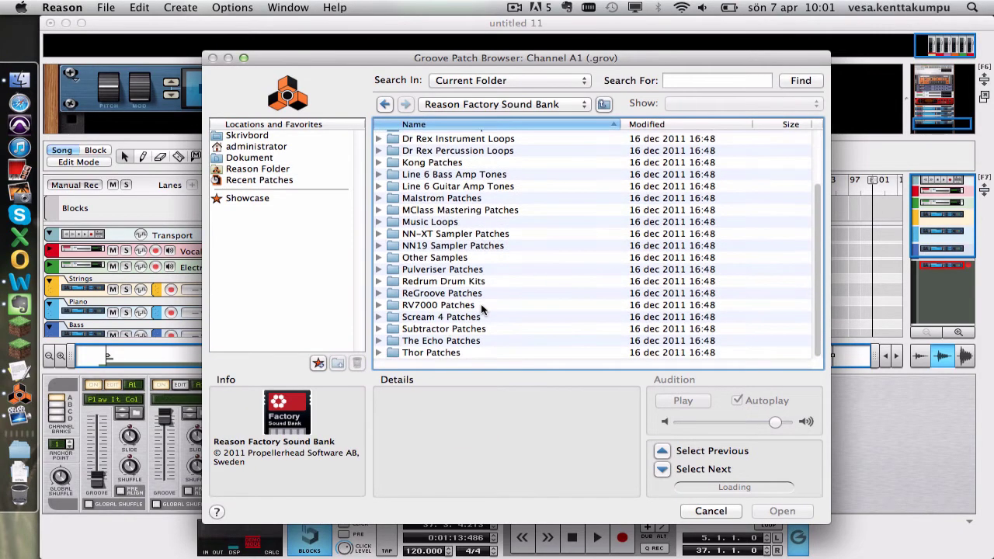
double_click(428, 293)
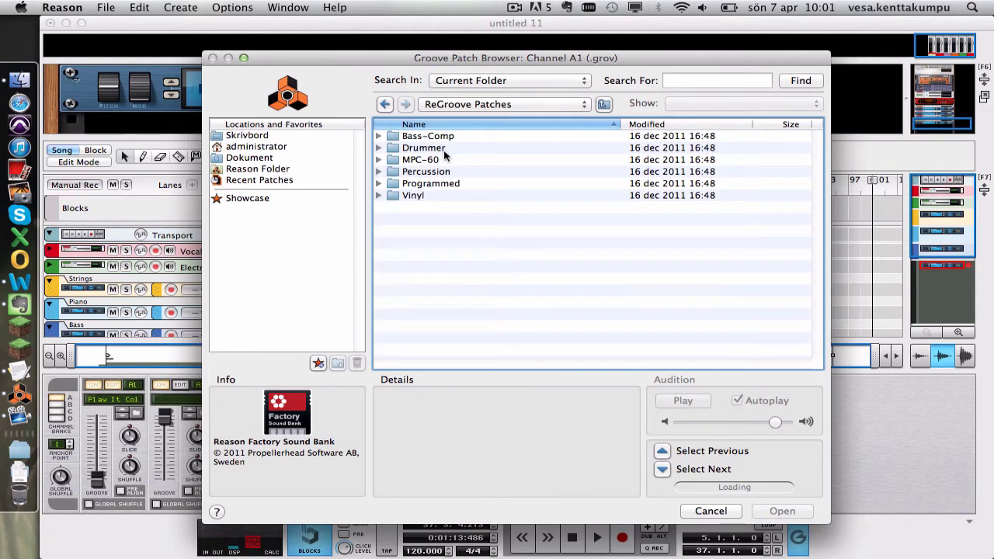
double_click(395, 150)
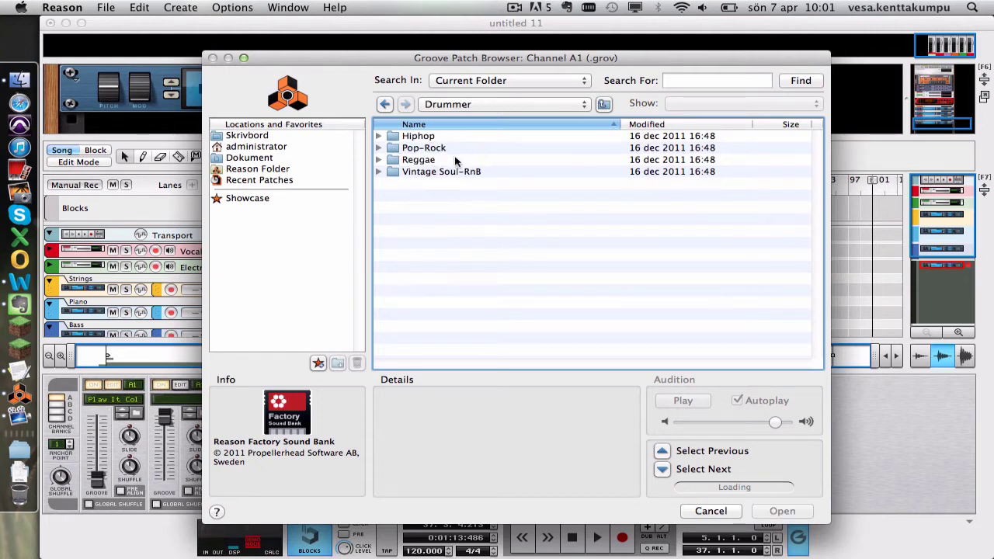
click(396, 151)
double_click(395, 151)
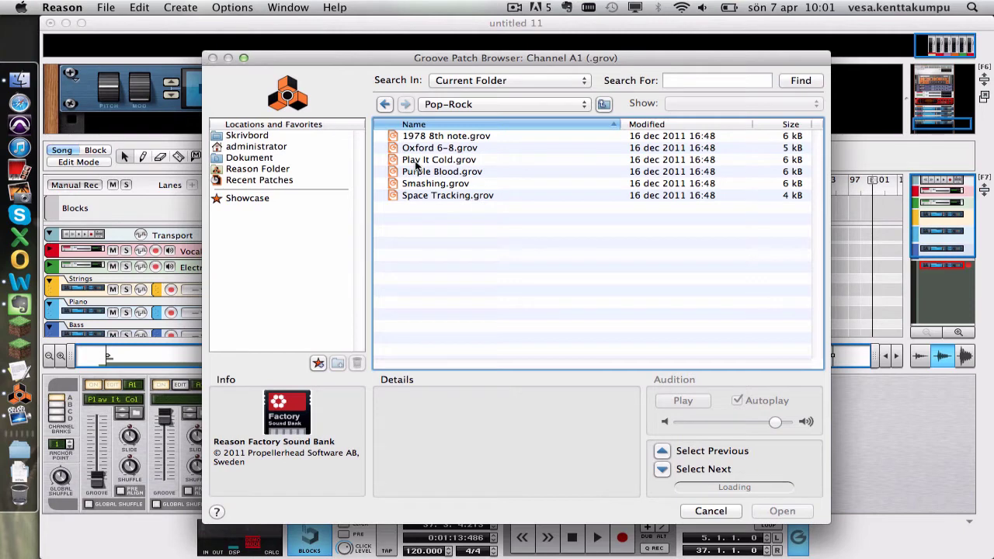
double_click(415, 163)
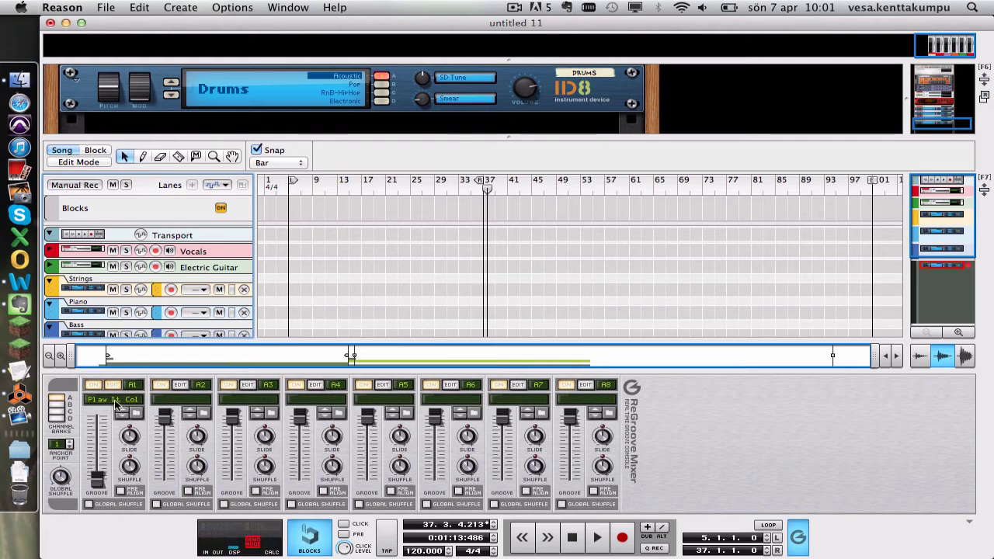
- Load Purple Blood.grov from the Pop-Rock folder into groove channel A2
click(206, 416)
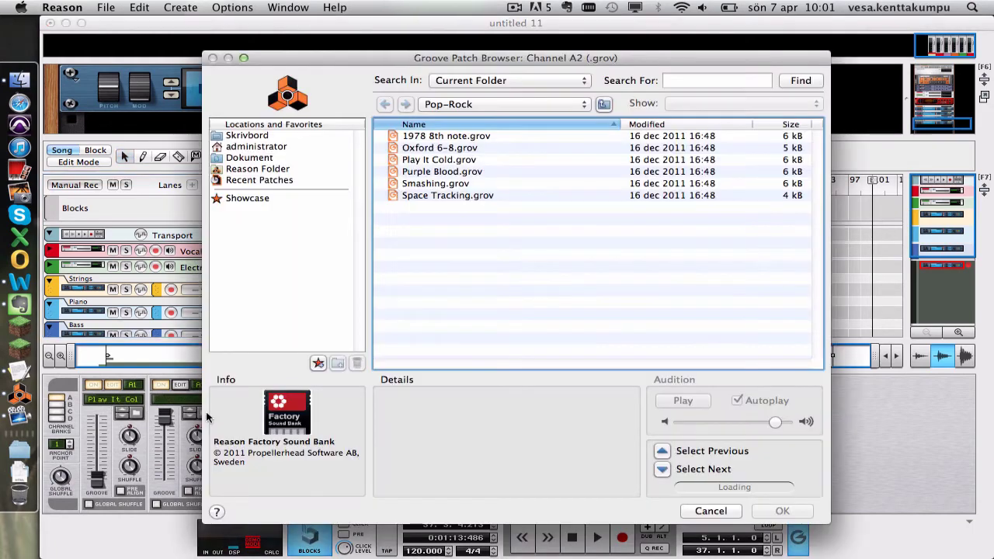
double_click(439, 172)
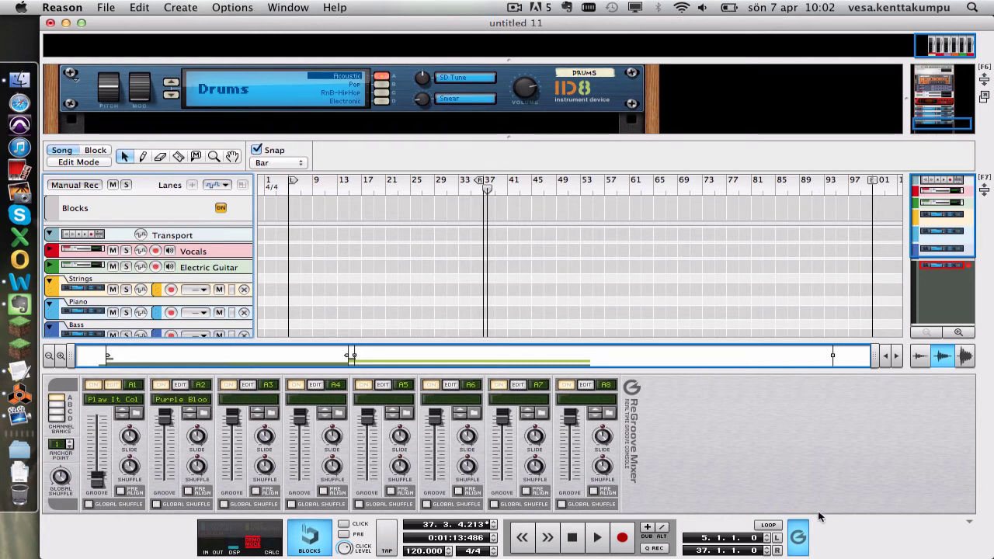
- Hide the ReGroove Mixer and assign the Ride lane of the Drums track to groove channel A2
click(798, 536)
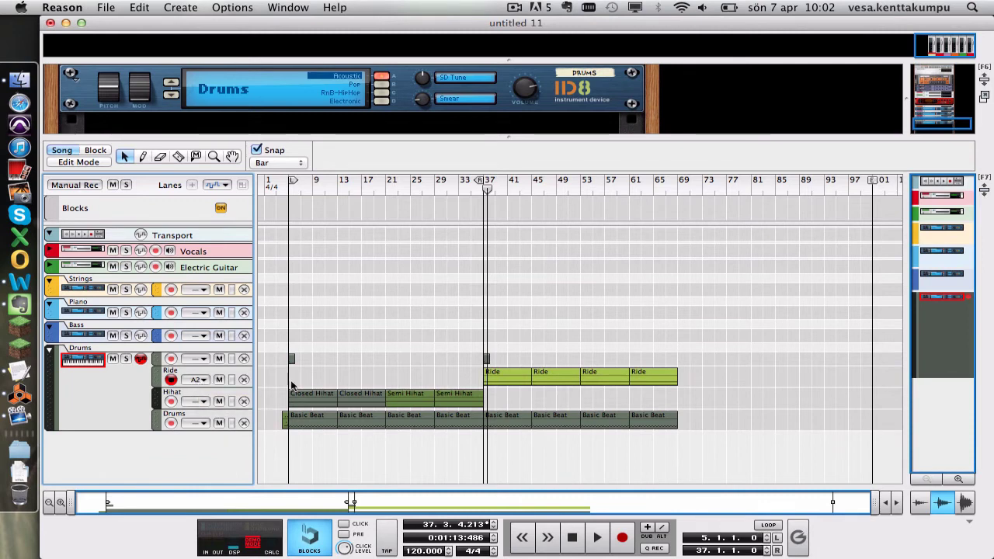
click(199, 382)
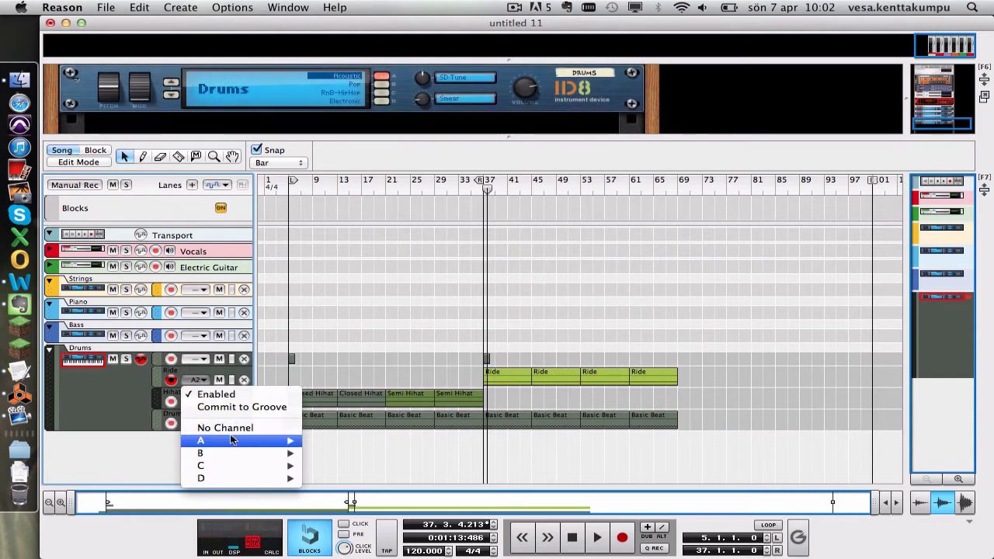
mouse_move(233, 441)
click(371, 457)
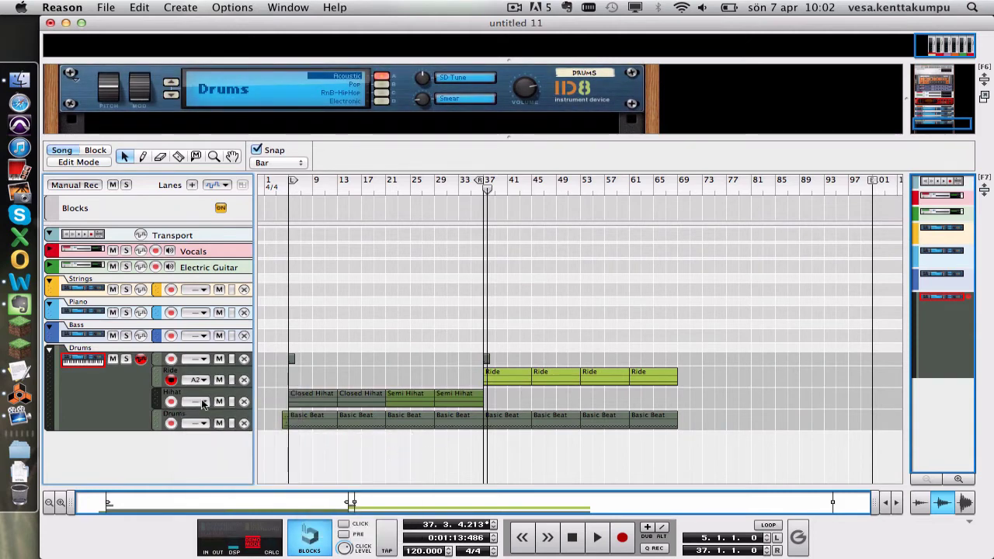
- Assign the Hihat and Drums lanes to groove channel A1, Play It Cold
click(203, 403)
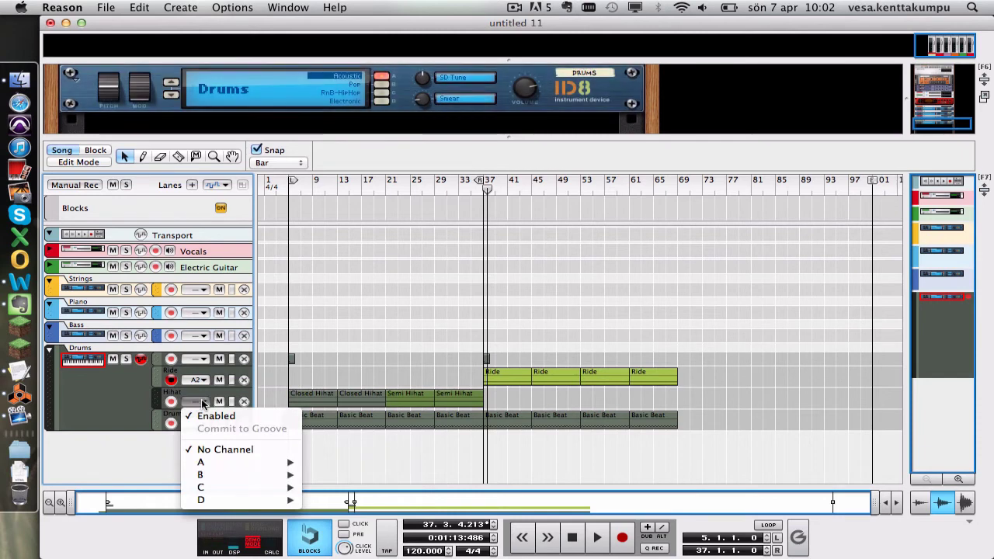
click(159, 435)
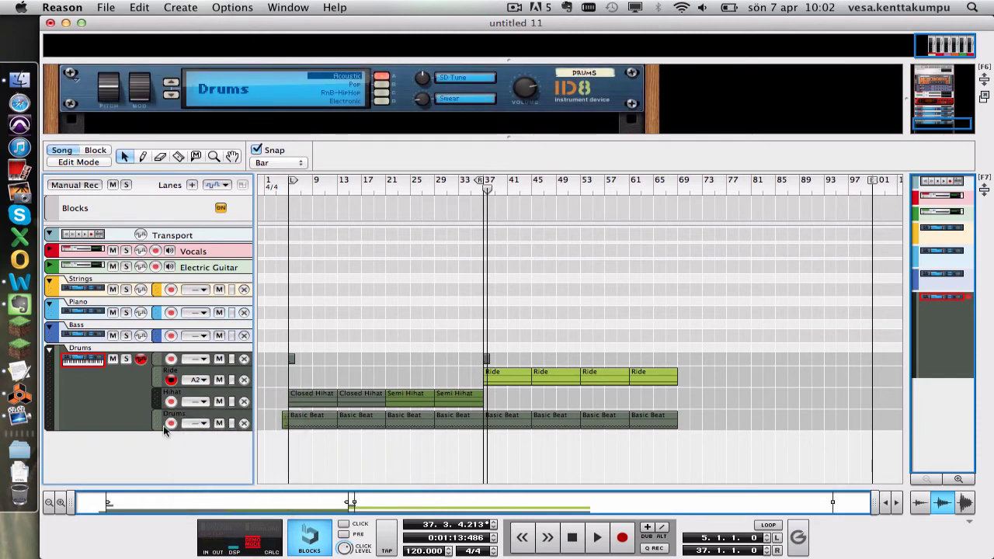
click(203, 404)
mouse_move(233, 463)
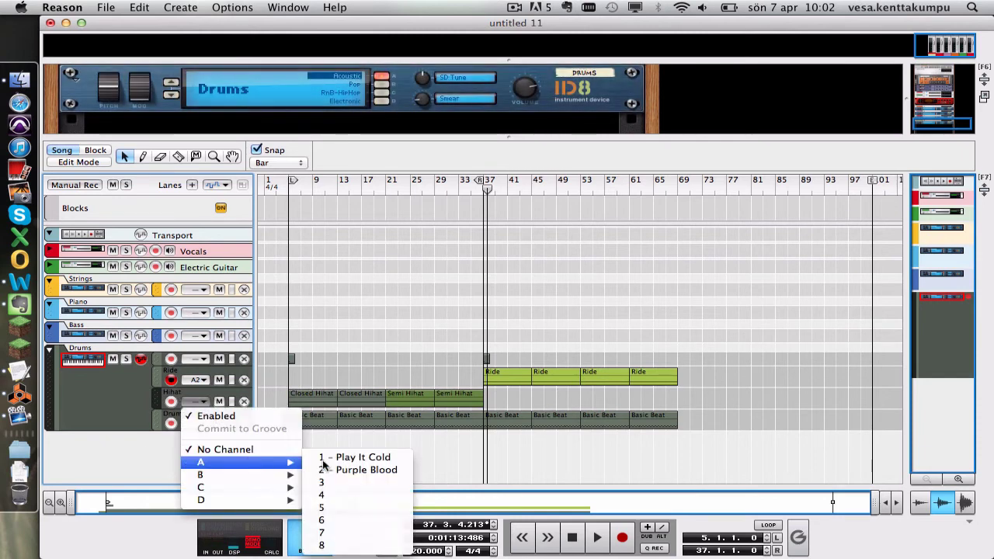
click(349, 463)
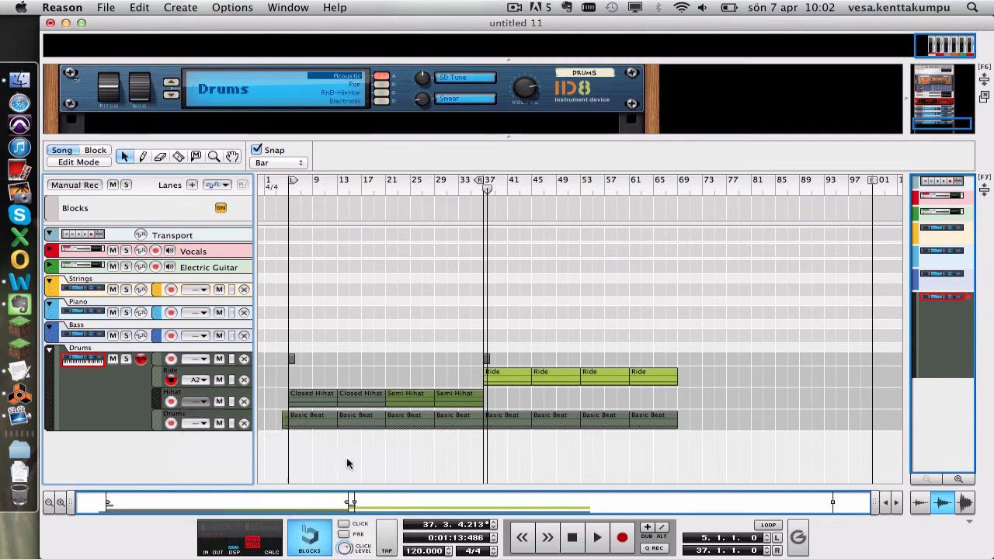
click(202, 424)
mouse_move(241, 484)
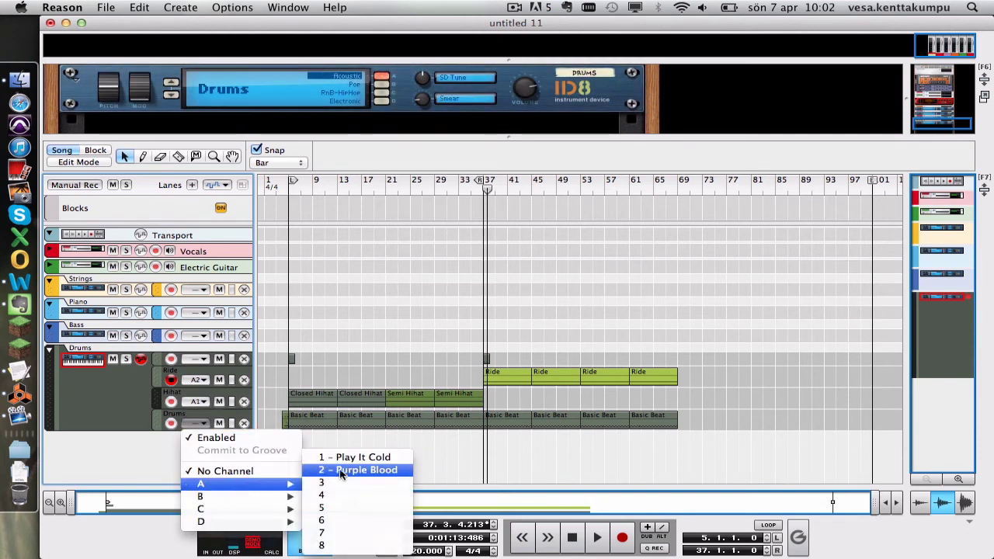
click(361, 459)
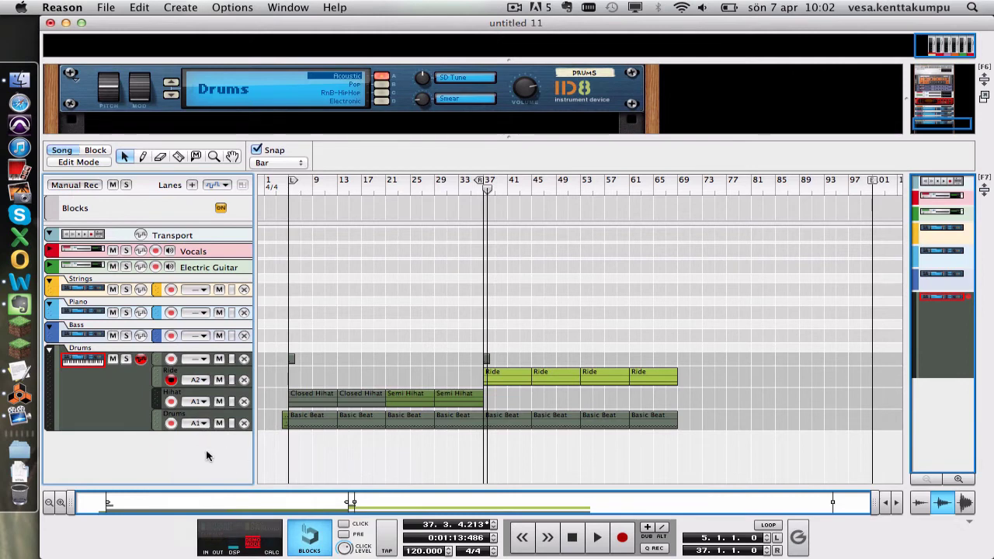
- Show the ReGroove Mixer, lower channel A2's groove amount to about 2%, and sweep channel A1's up to 100% and back down near its minimum
click(799, 537)
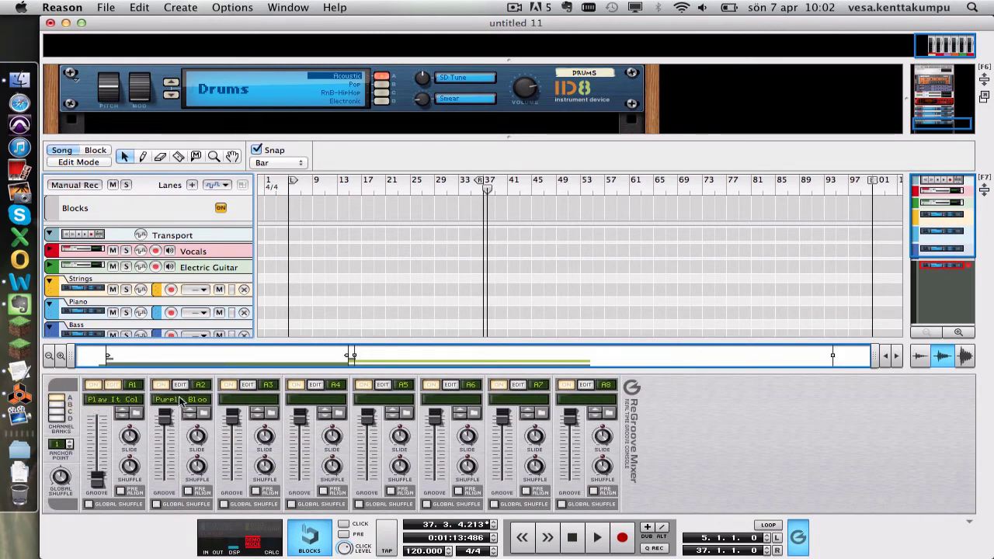
drag(164, 419, 164, 477)
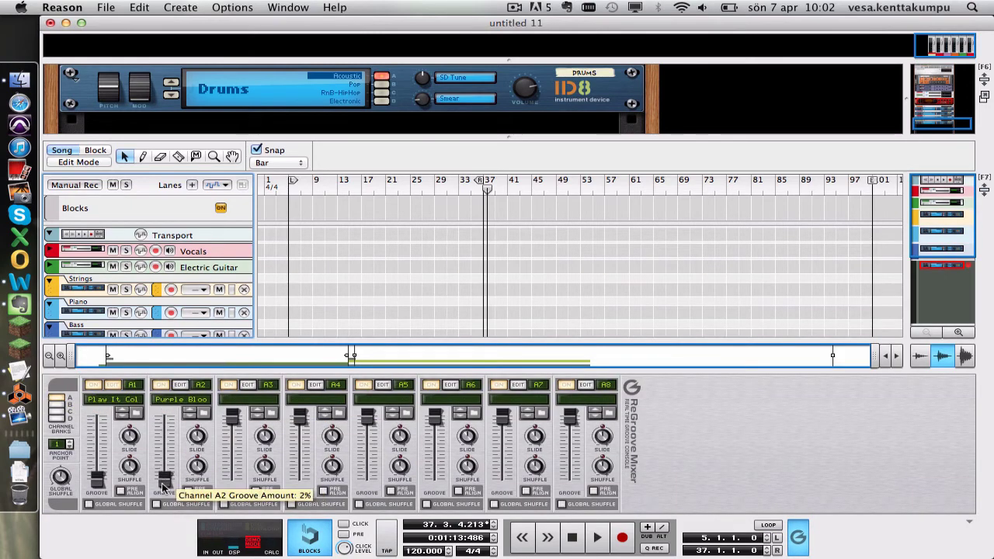
drag(96, 476, 97, 420)
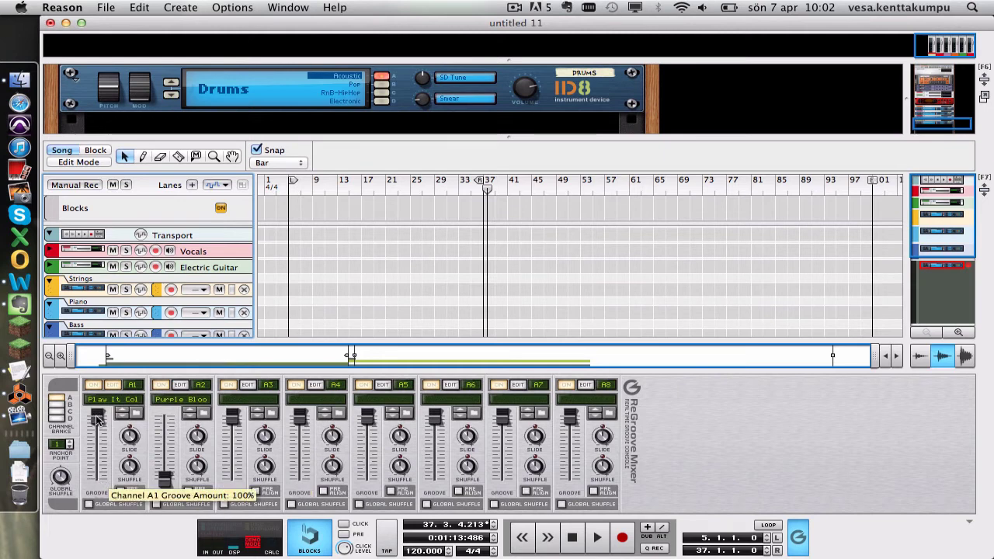
drag(101, 421, 96, 503)
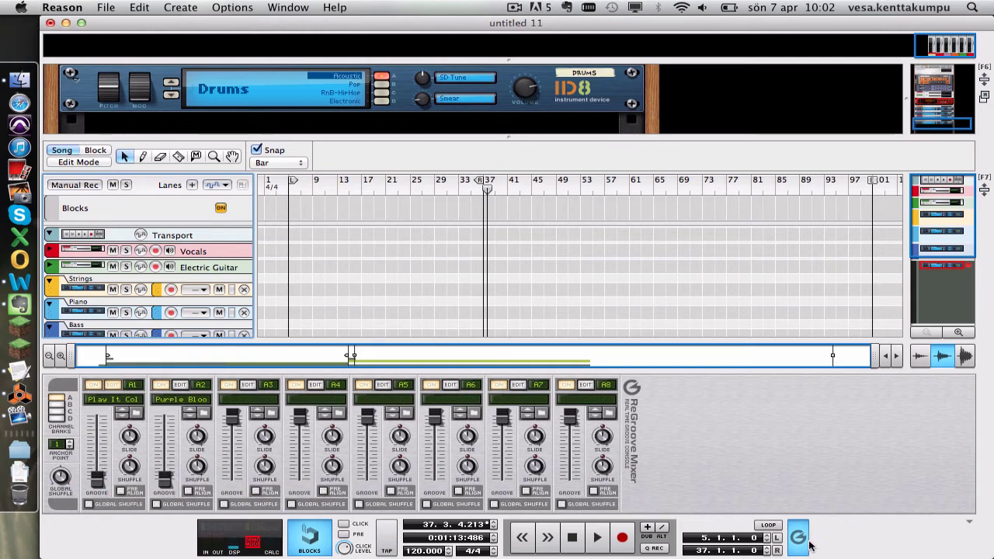
- Move the playhead and the left locator to bar 21 and turn on looping for bars 21 to 37
scroll(669, 240, down, 5)
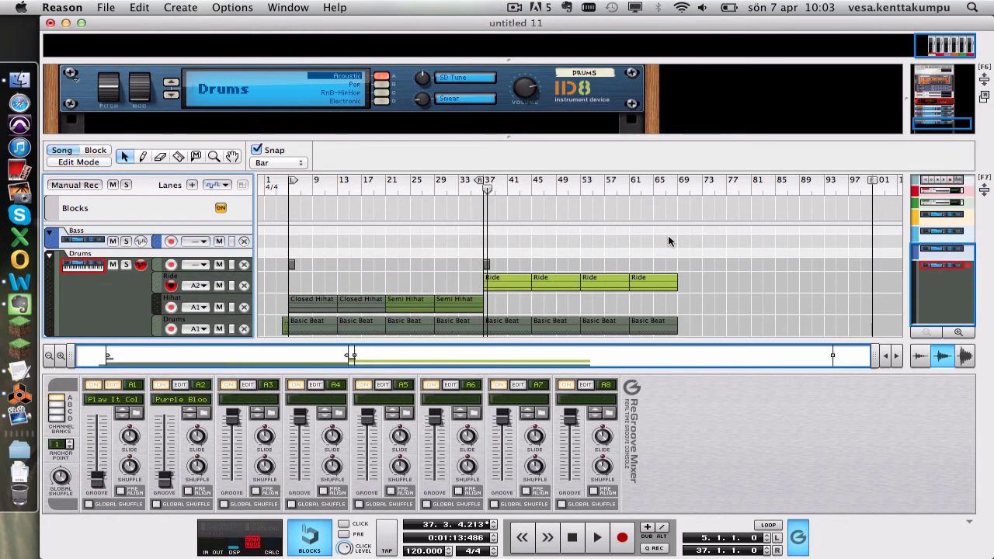
click(386, 191)
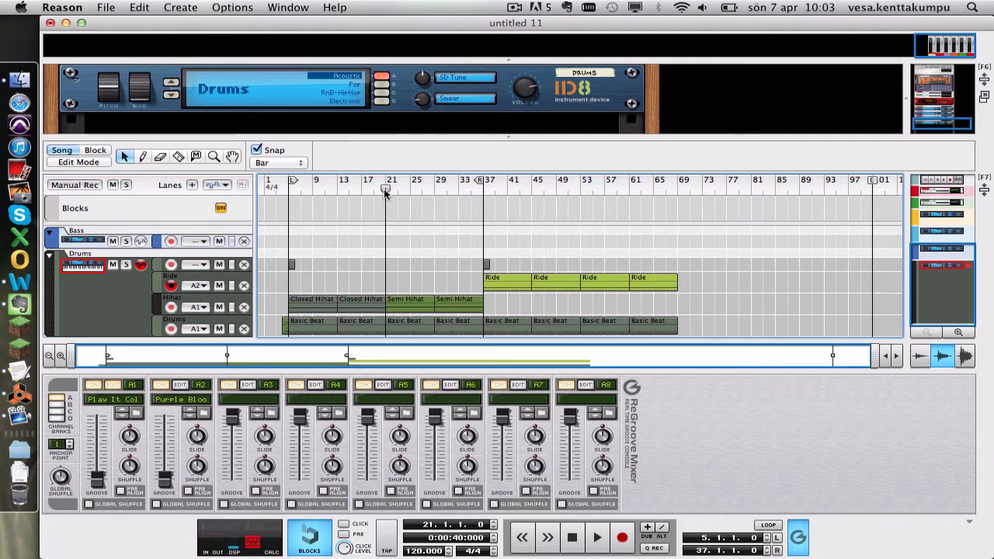
super+click(386, 190)
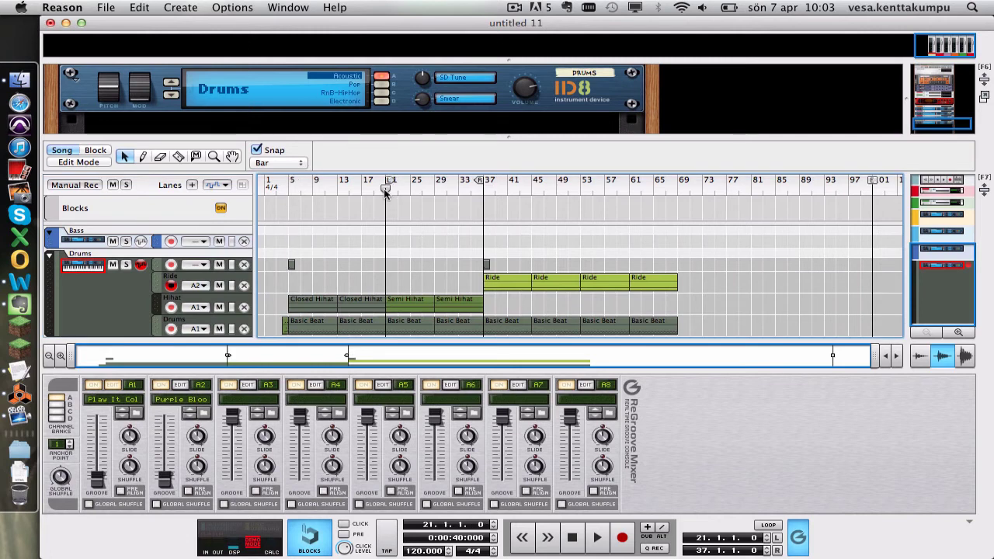
click(768, 525)
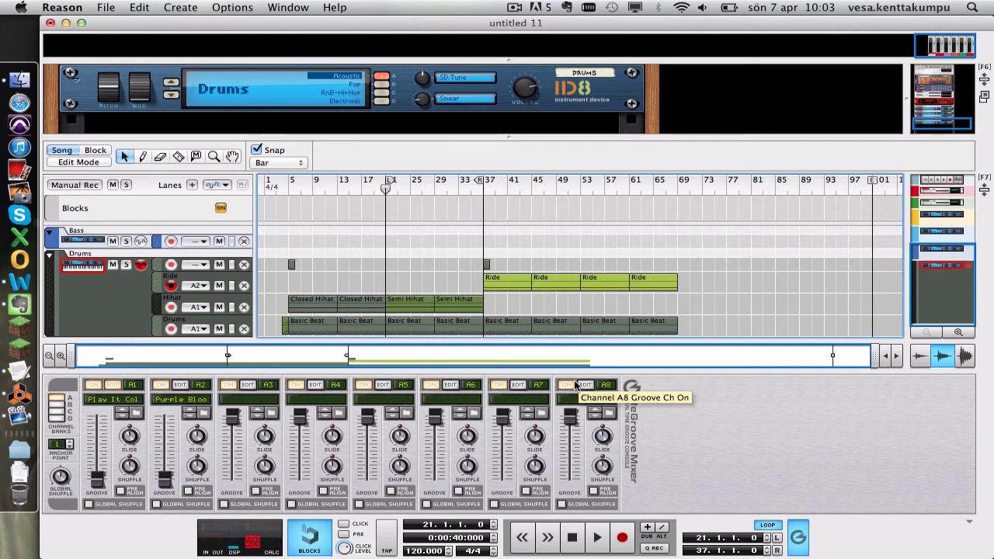
- Play the looped drums, raise channel A1's groove amount to its maximum while listening, and stop playback
key(space)
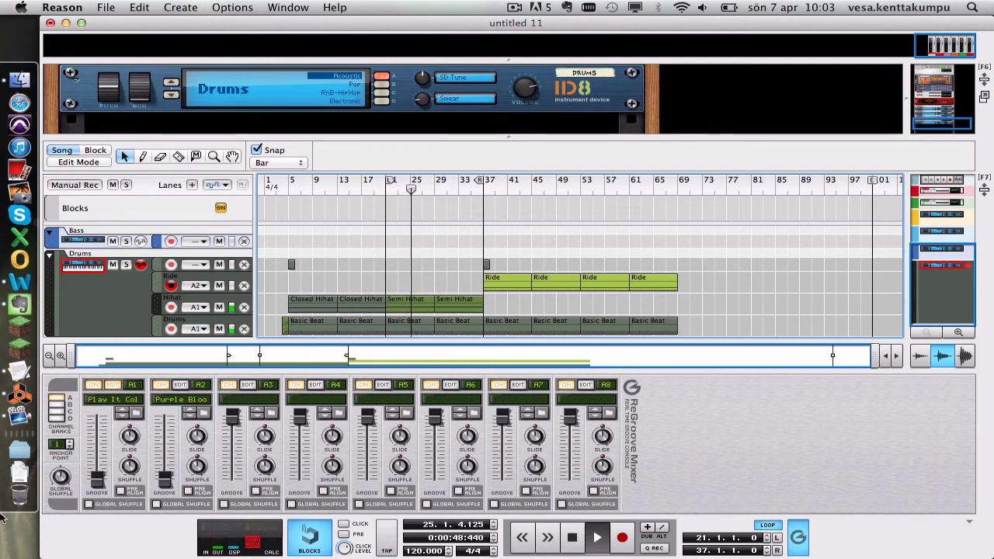
drag(93, 478, 95, 406)
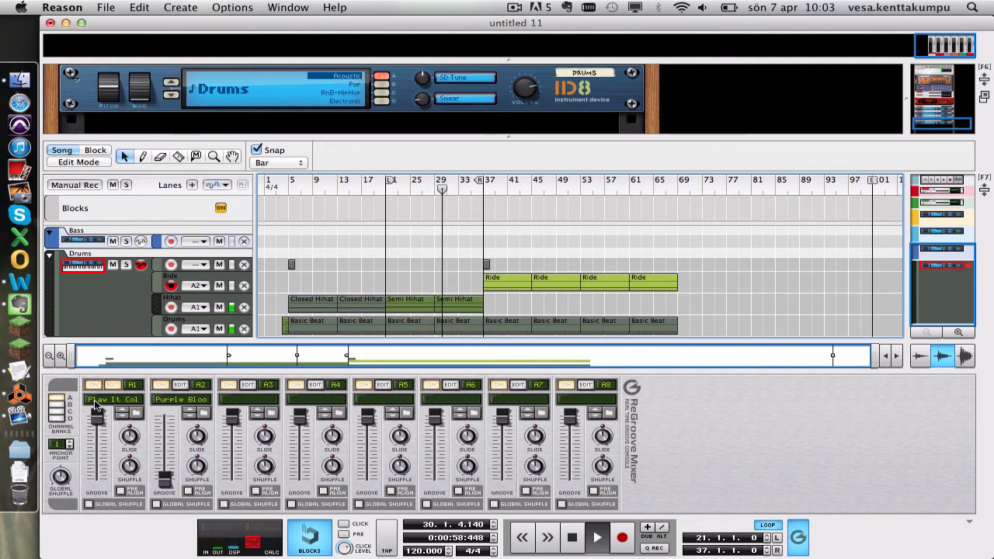
key(space)
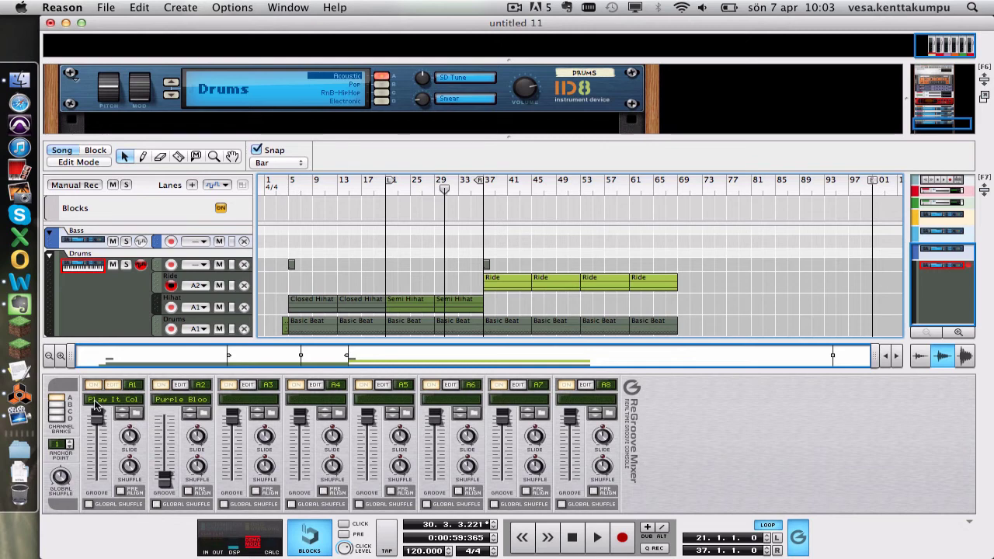
- Lower channel A1's groove amount to 62%, resume playback, and fine-tune the amount to 59%
mouse_move(100, 423)
mouse_down()
mouse_move(99, 451)
mouse_move(98, 411)
mouse_move(96, 461)
mouse_move(95, 441)
mouse_up()
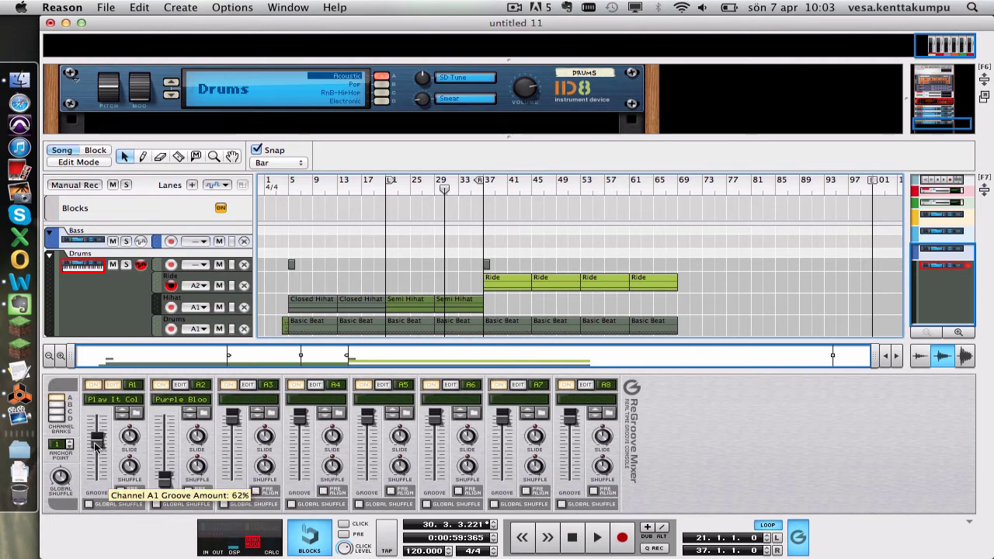
key(space)
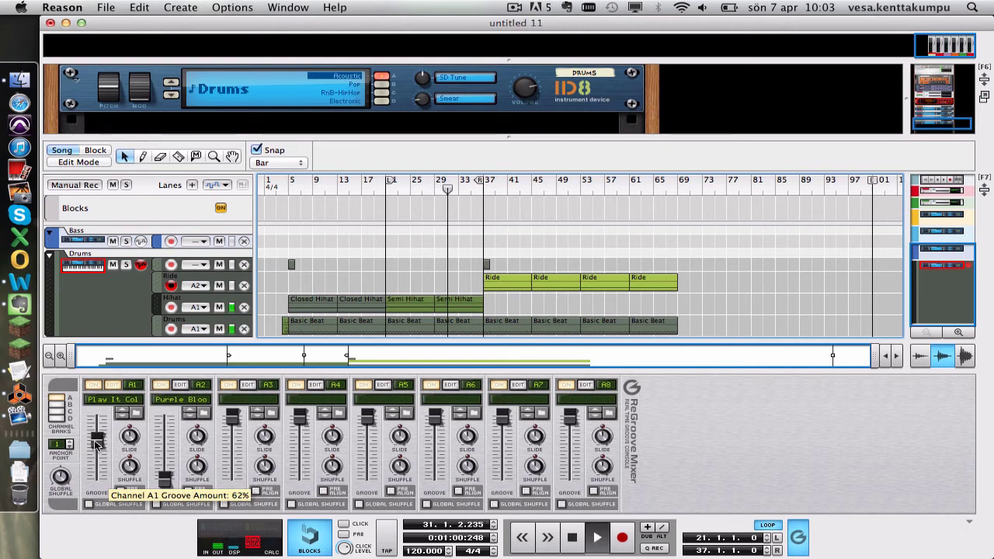
drag(96, 442, 98, 445)
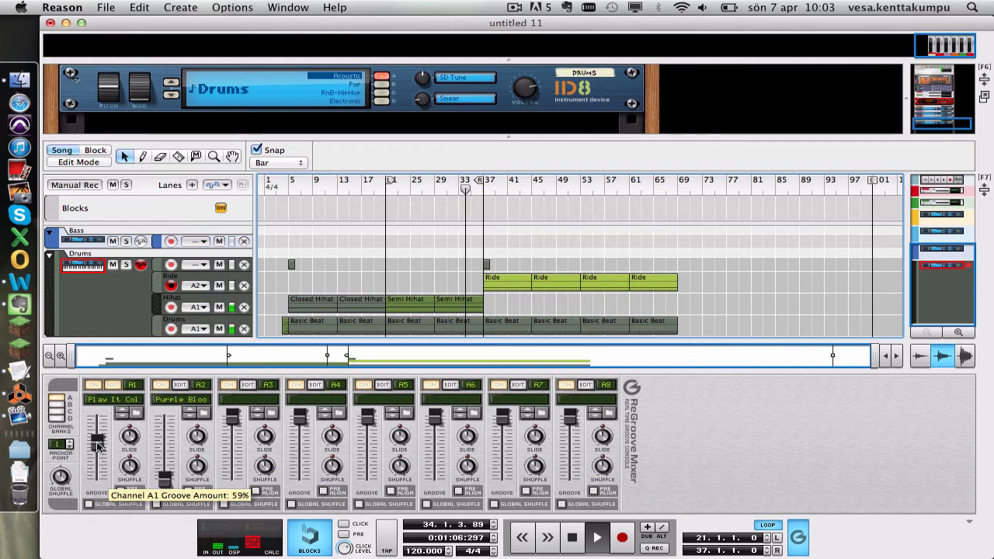
- Stop playback, set the loop to span bars 45 to 53, and move the playhead to bar 45
key(space)
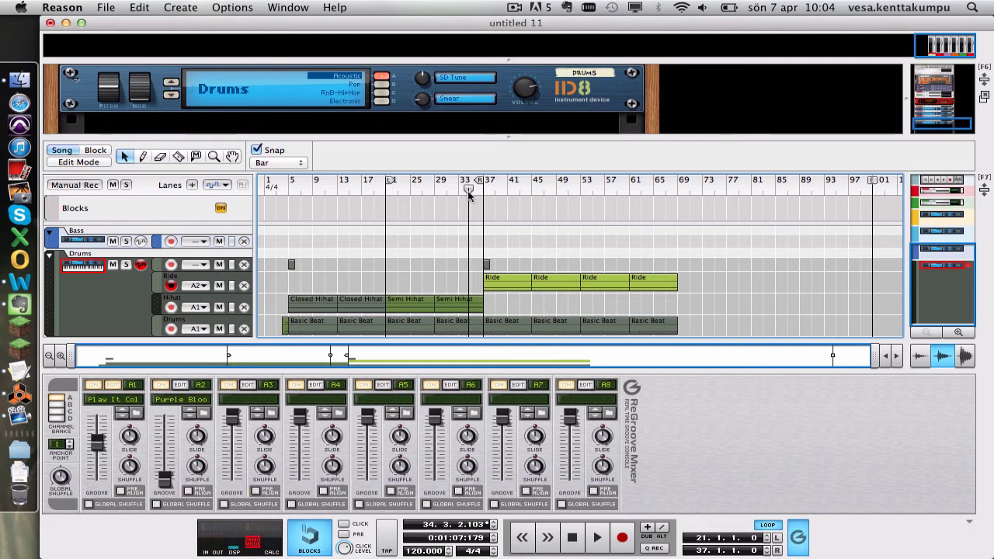
drag(469, 190, 388, 195)
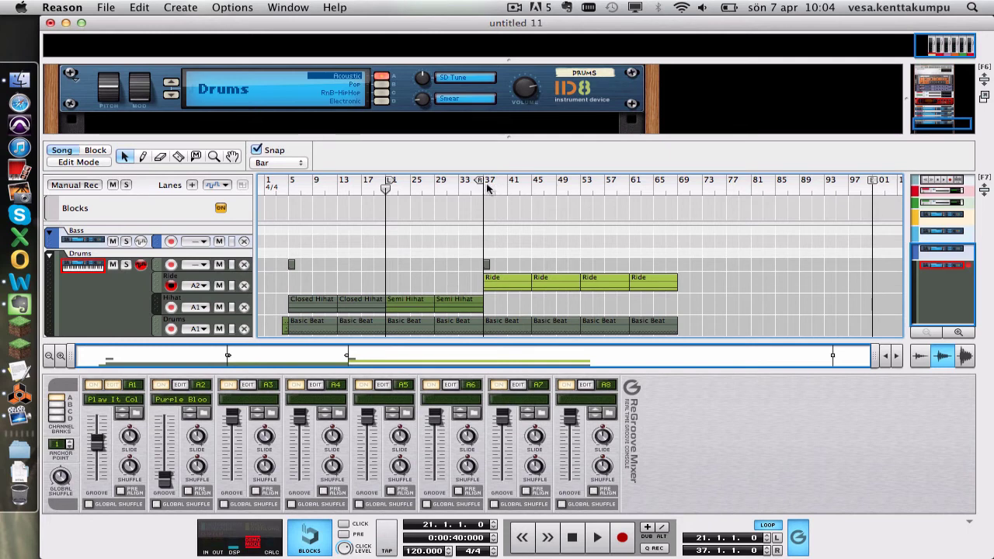
drag(483, 184, 580, 183)
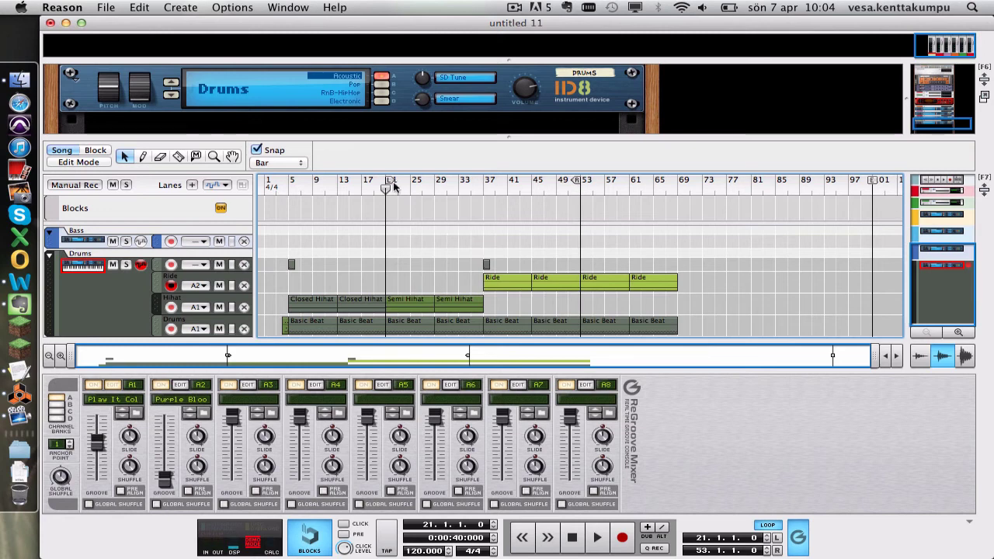
drag(391, 181, 536, 181)
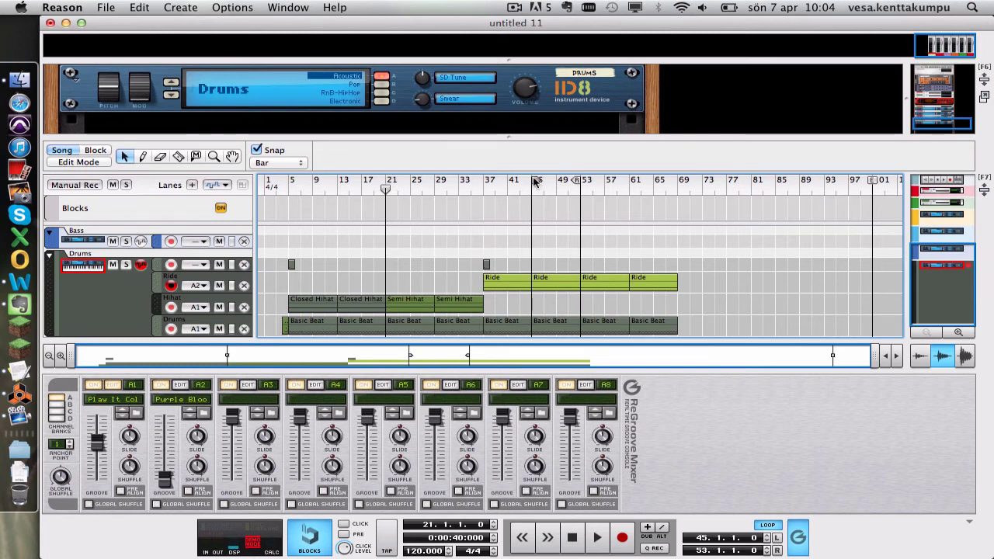
click(198, 286)
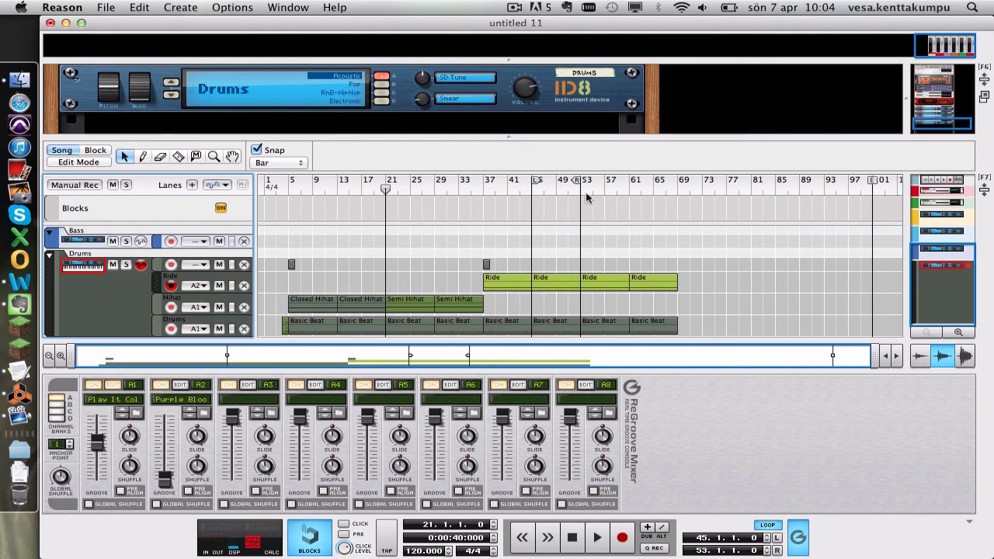
click(532, 190)
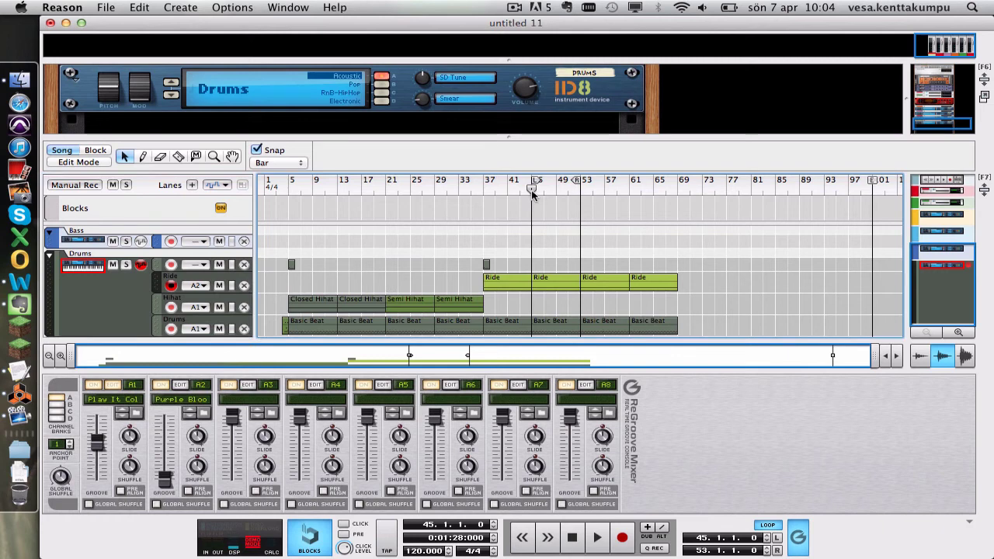
- Play the looped drums, raise channel A2's groove amount to 100% while listening, and bring it back down to 59%
key(space)
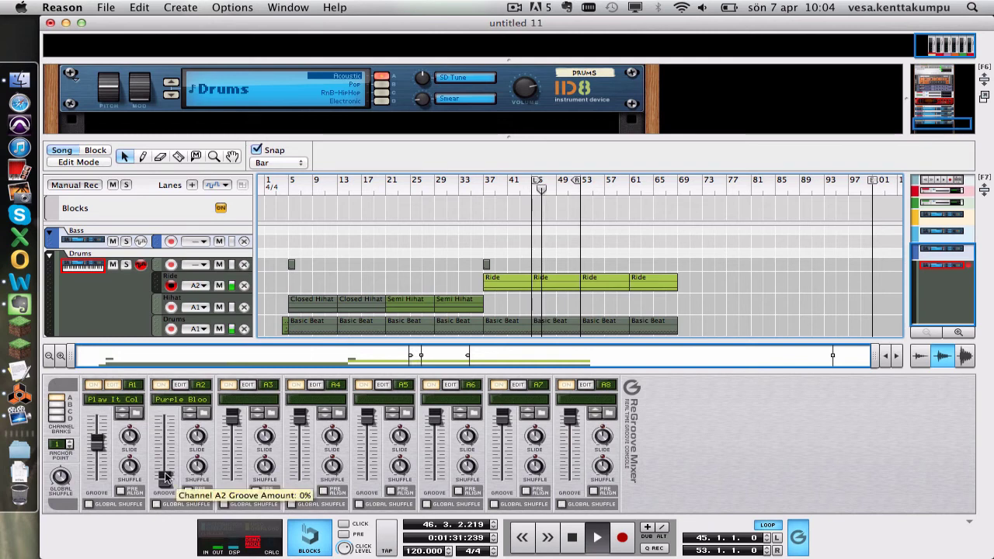
drag(165, 476, 165, 411)
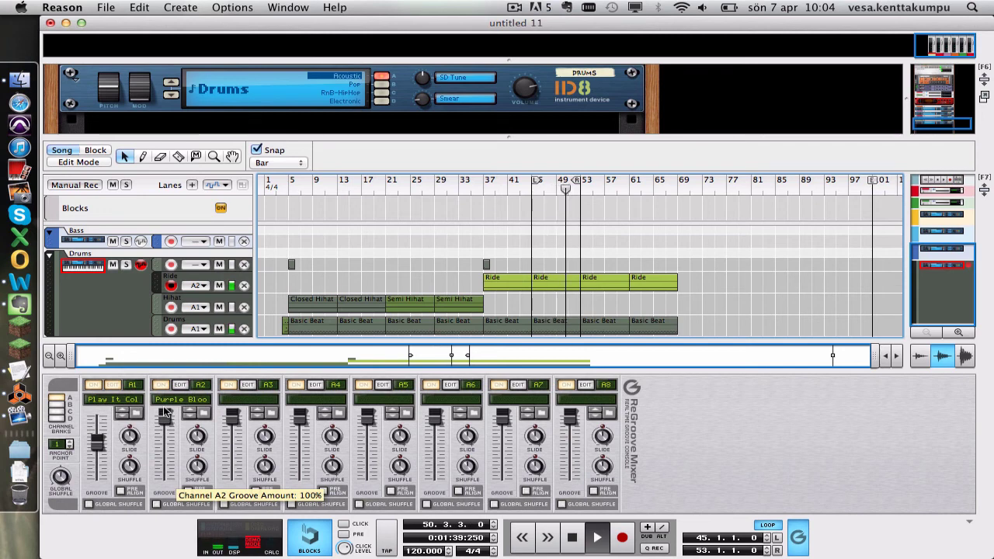
key(space)
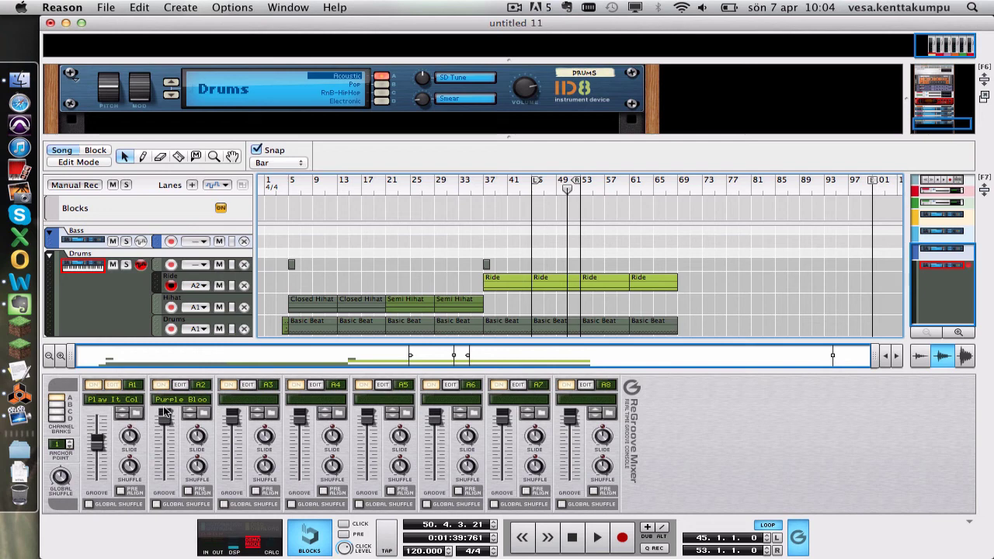
key(space)
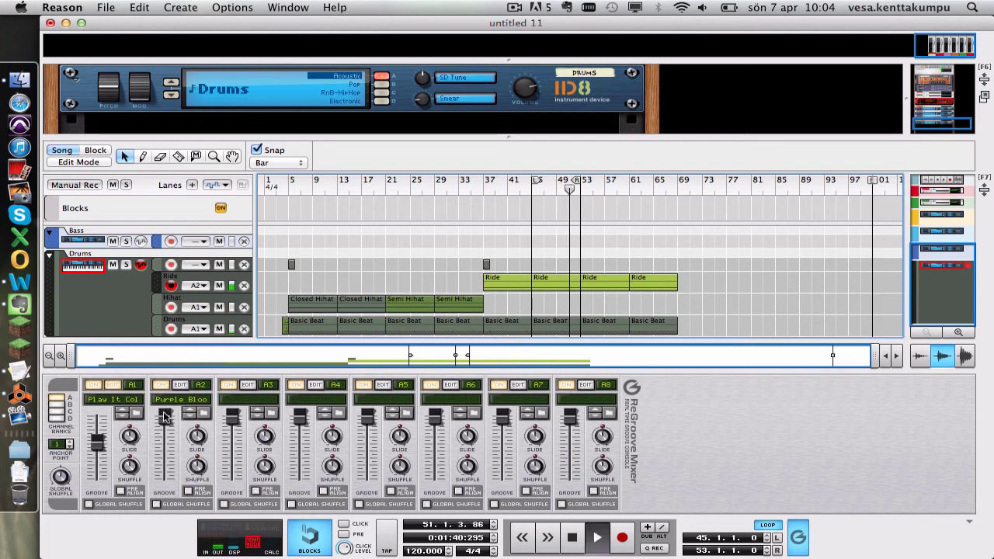
drag(163, 422, 164, 444)
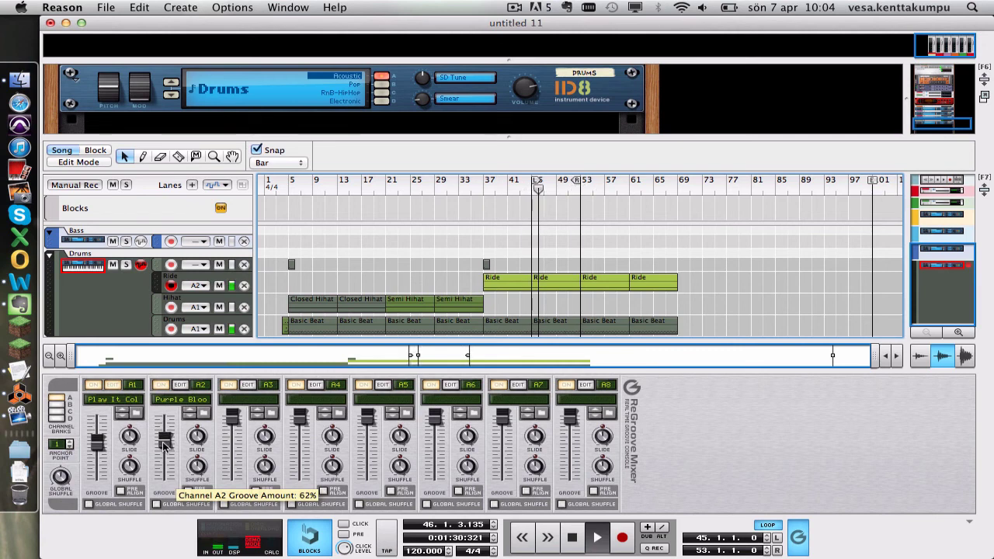
drag(163, 445, 163, 446)
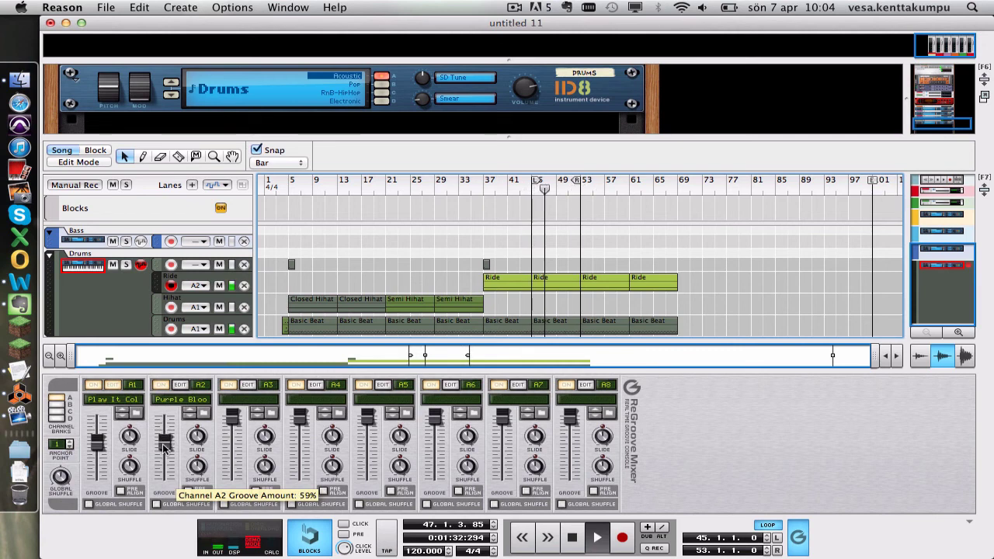
- Lower channel A1's groove amount to 50%, stop playback, and hide the ReGroove Mixer
drag(103, 442, 98, 449)
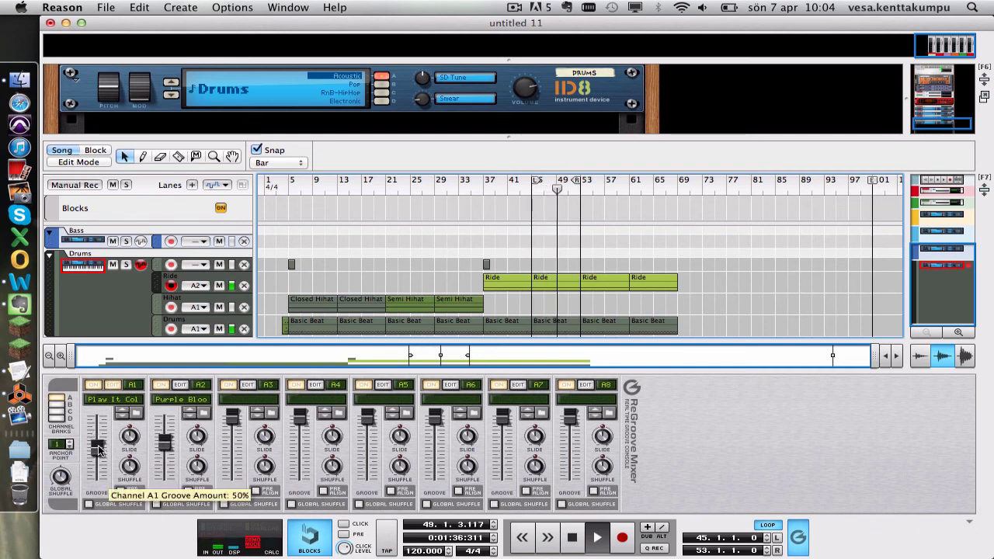
key(space)
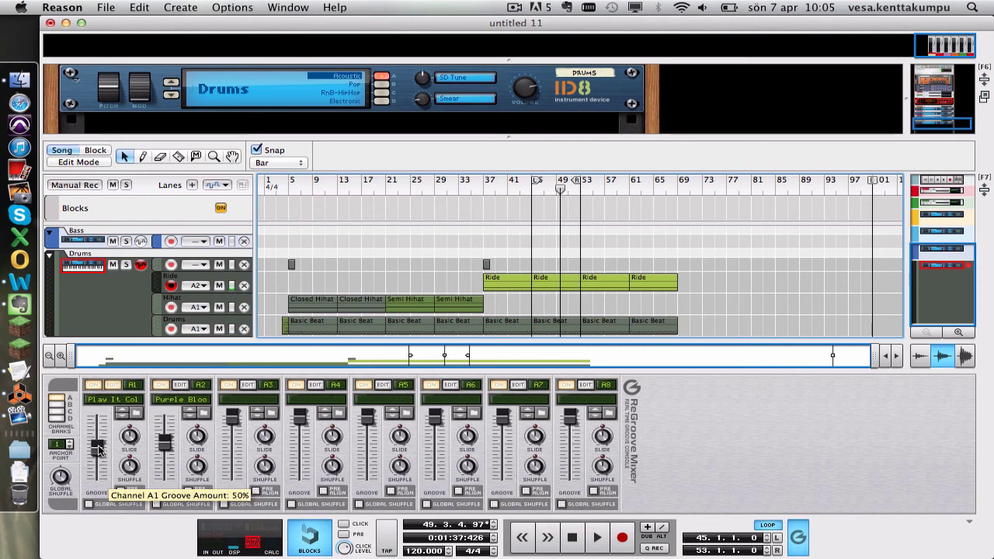
click(800, 536)
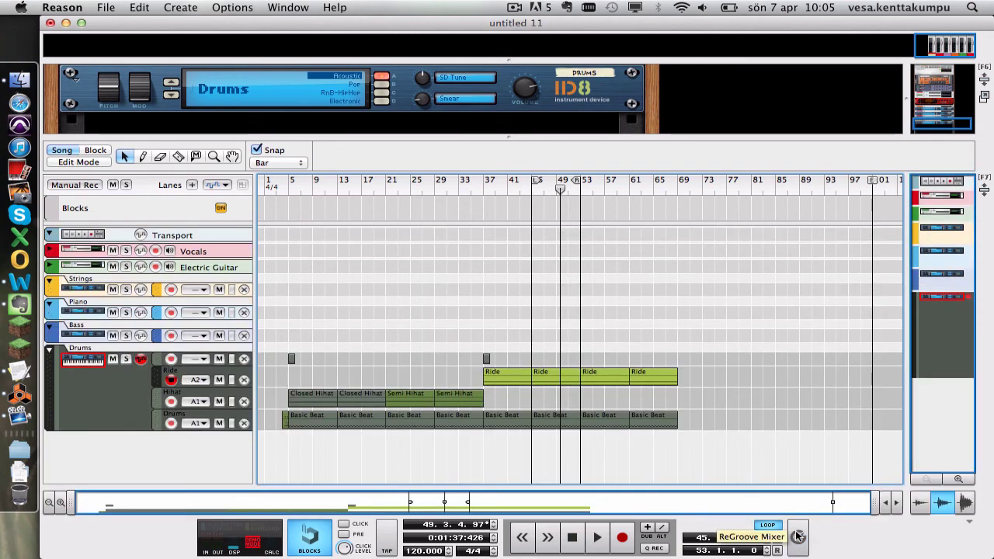